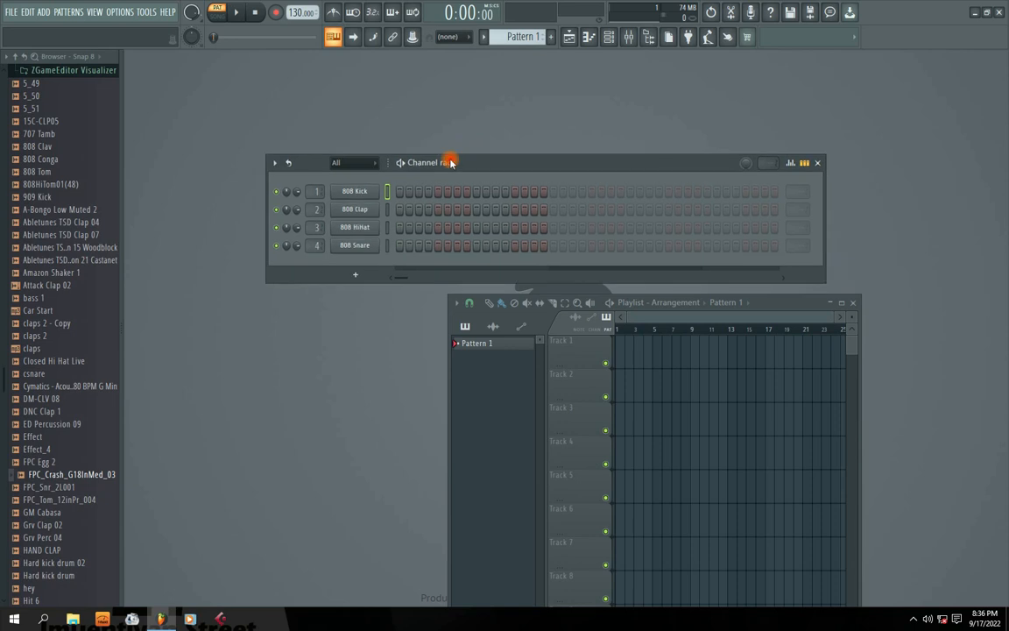
- Open the mixer on the 808 Kick's assigned track, Insert 1
left_click(348, 193)
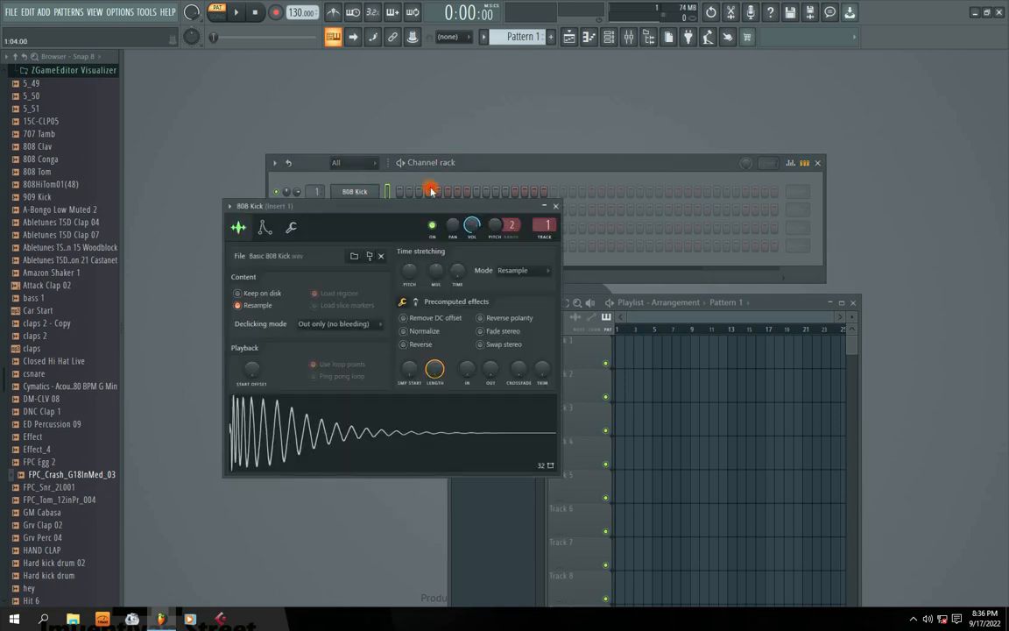
left_click(552, 209)
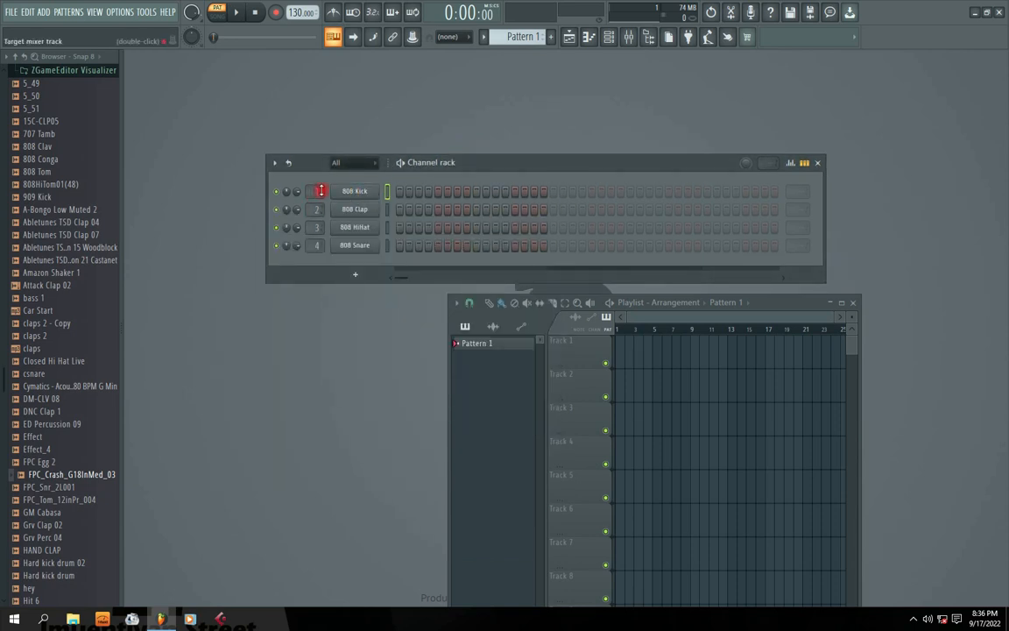
double_click(321, 191)
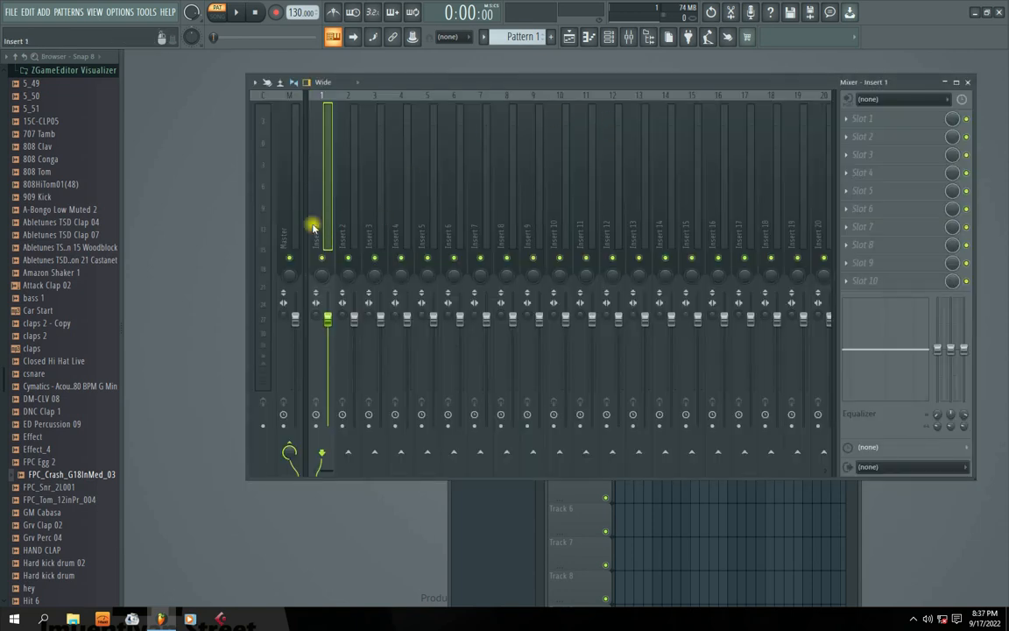
left_click_drag(469, 82, 447, 92)
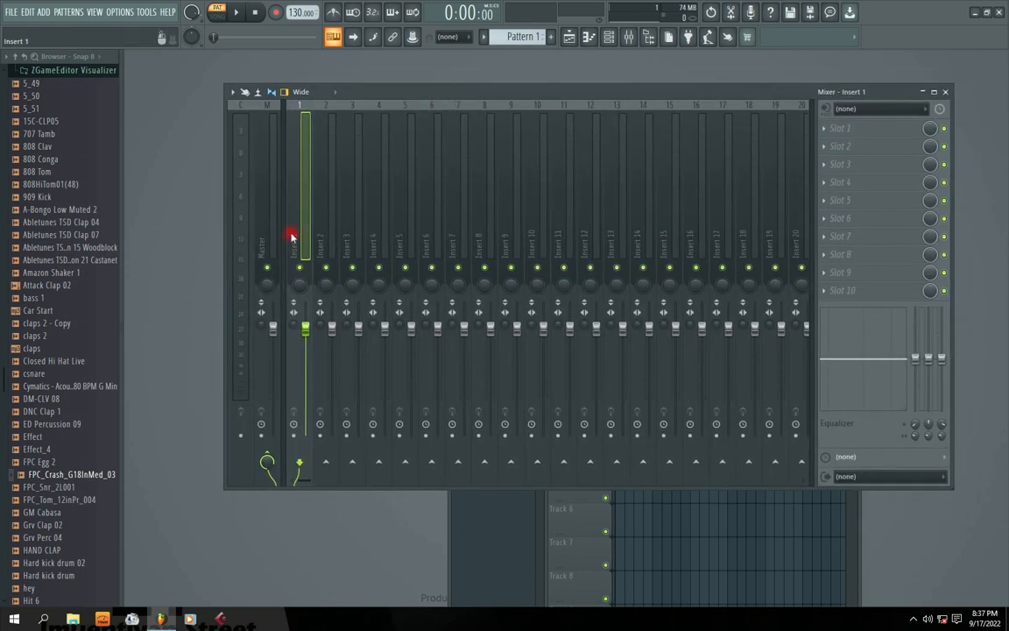
left_click_drag(552, 97, 555, 110)
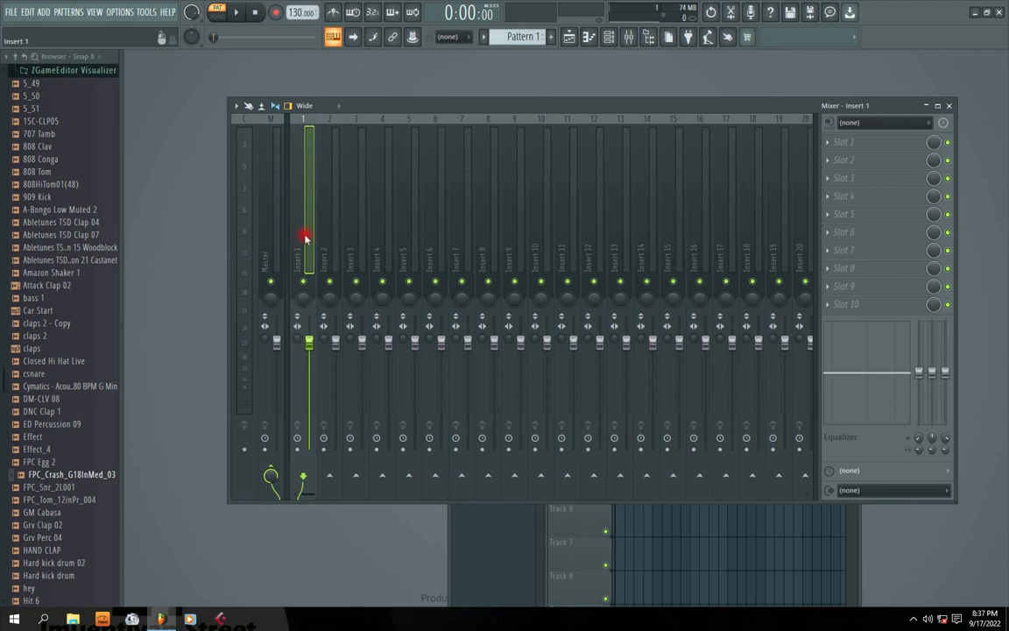
- Load Fruity parametric EQ 2 in slot 1 of Insert 1 and apply its 20Hz < 18kHz cut preset
left_click(830, 147)
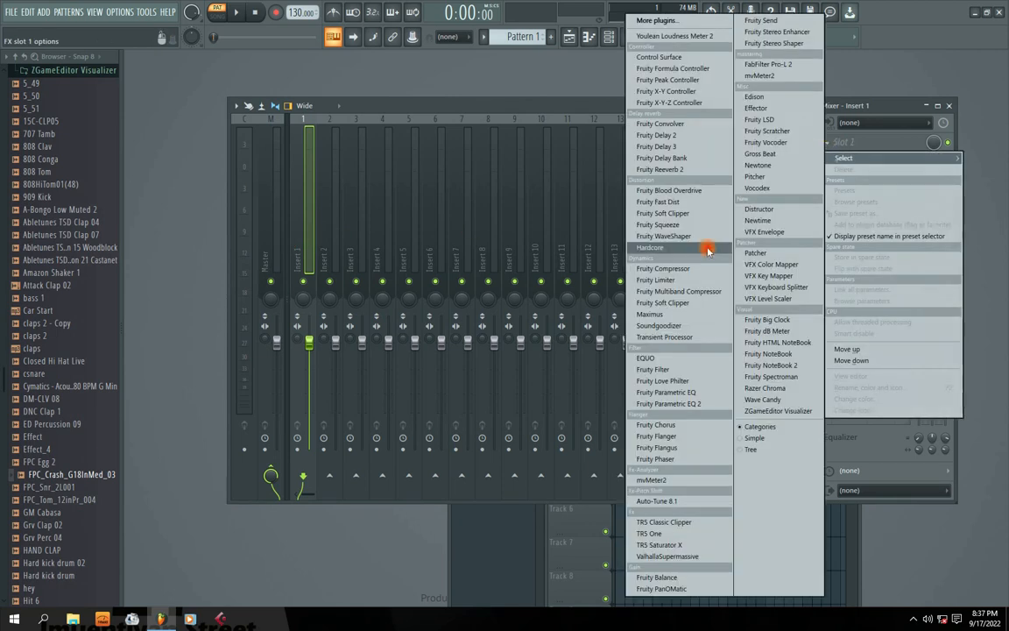
left_click(701, 407)
left_click_drag(460, 178, 528, 176)
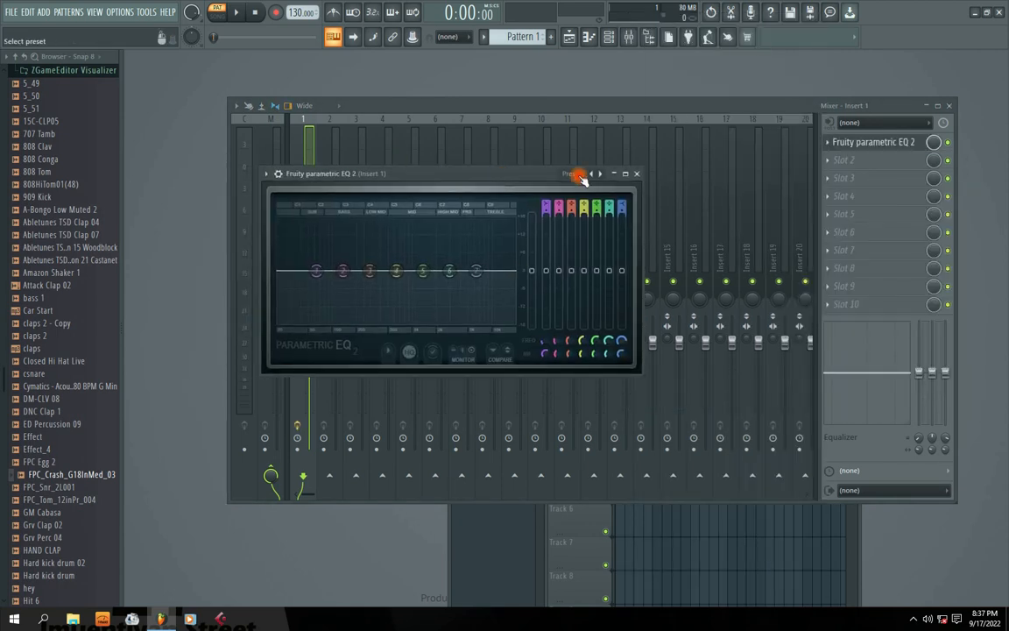
left_click(597, 173)
left_click(644, 230)
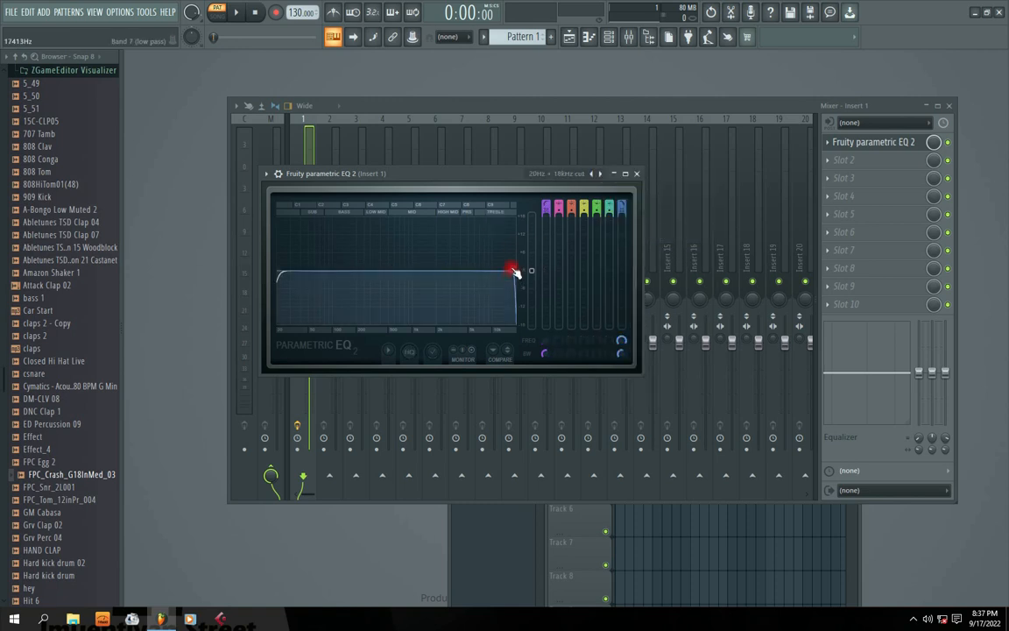
left_click(636, 174)
left_click(949, 105)
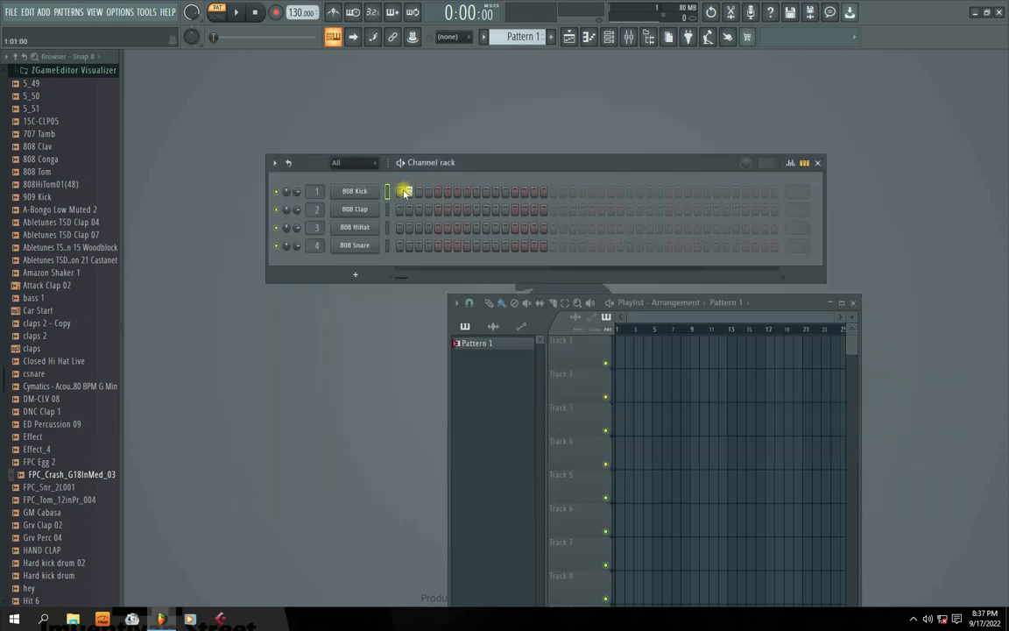
- Program the 808 Kick on steps 1, 7, 13 and 15 of Pattern 1 while it plays
key("space")
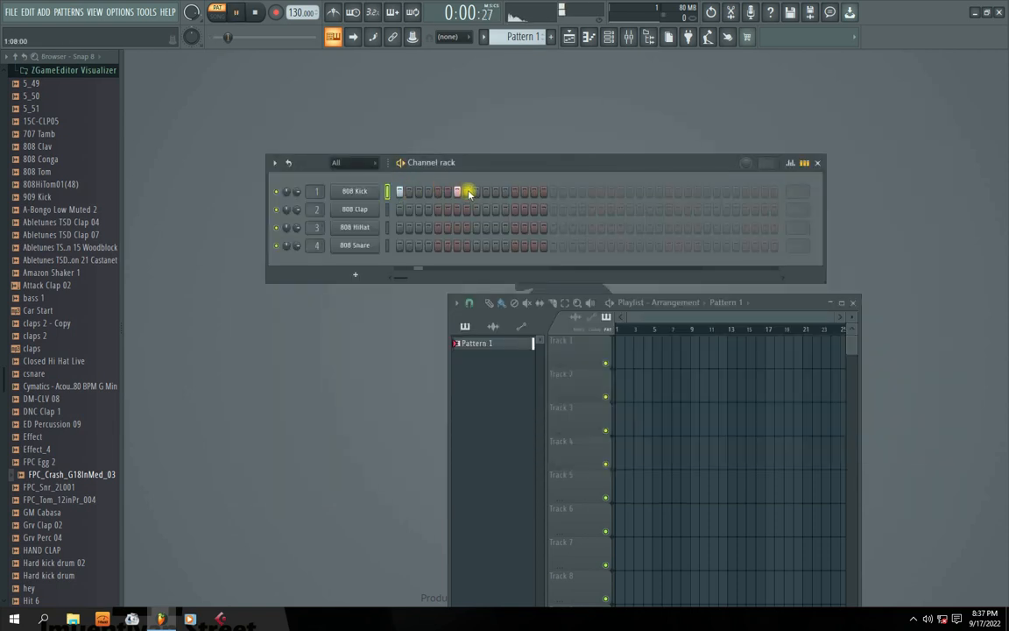
left_click_drag(498, 166, 492, 166)
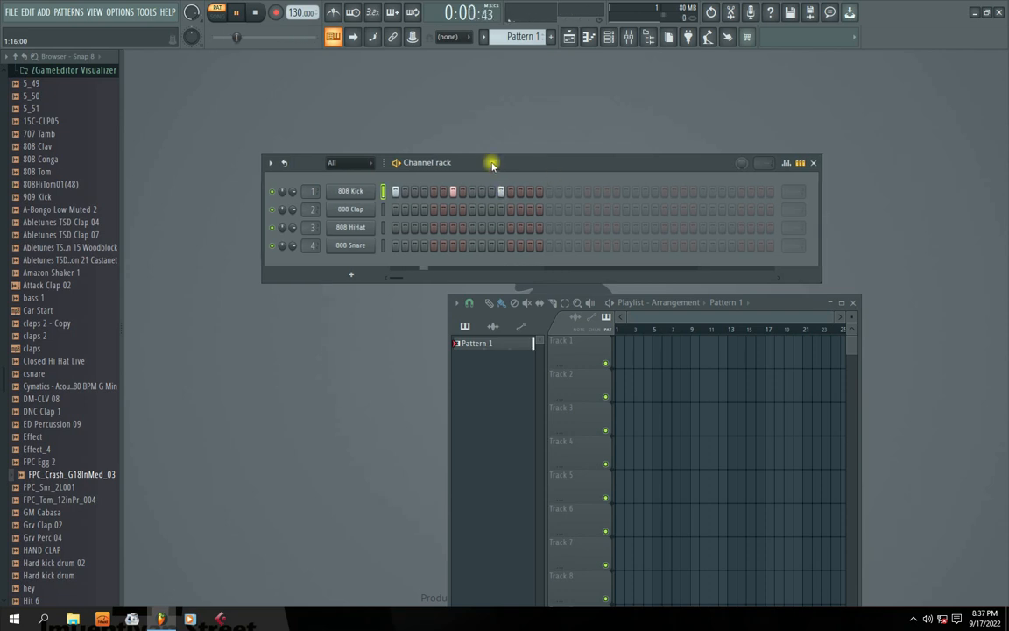
left_click(521, 192)
left_click(529, 192)
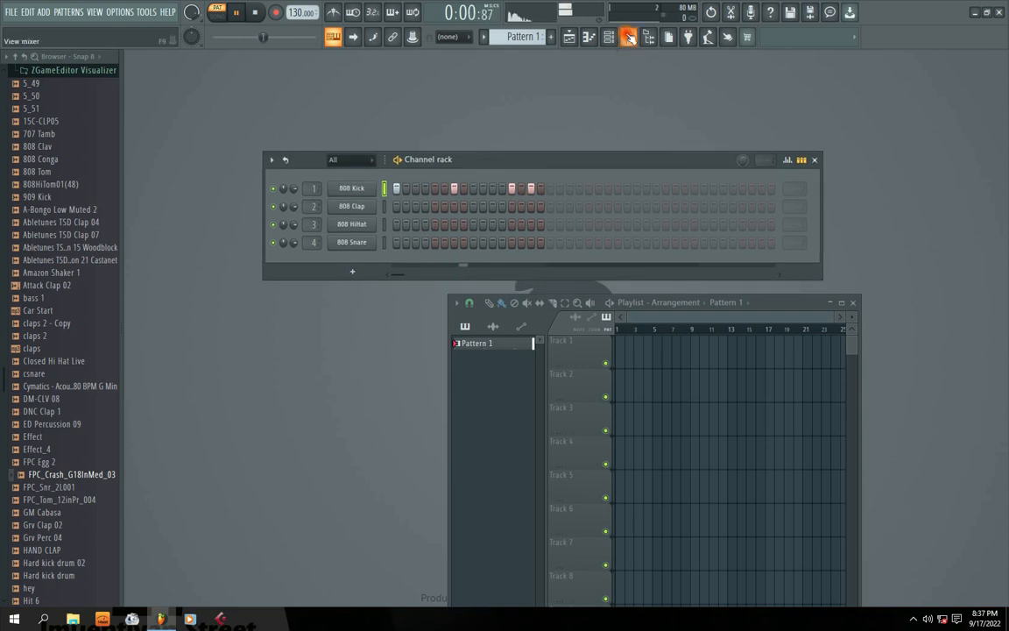
- Lower the low-pass cutoff of Insert 1's parametric EQ to about 638 Hz and raise its high-pass cutoff into the sub range during playback
key("F9")
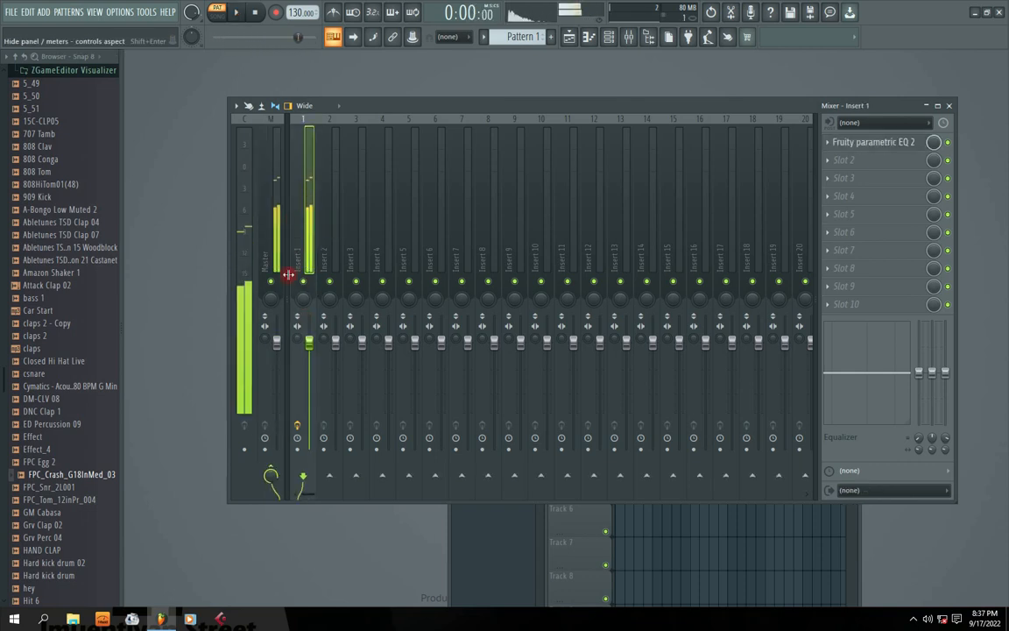
key("space")
left_click(872, 145)
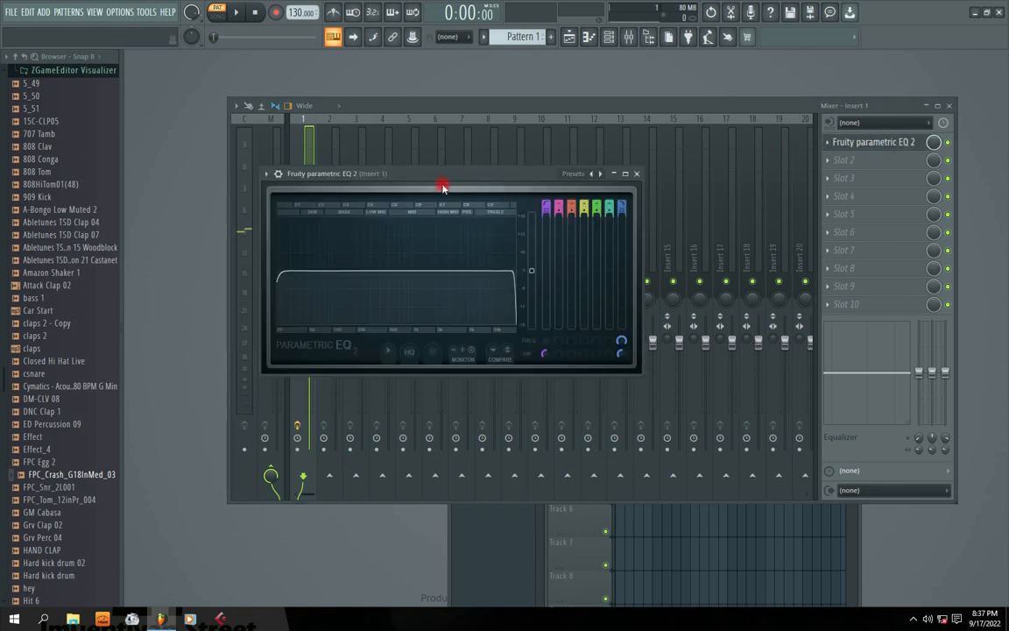
left_click_drag(443, 187, 434, 173)
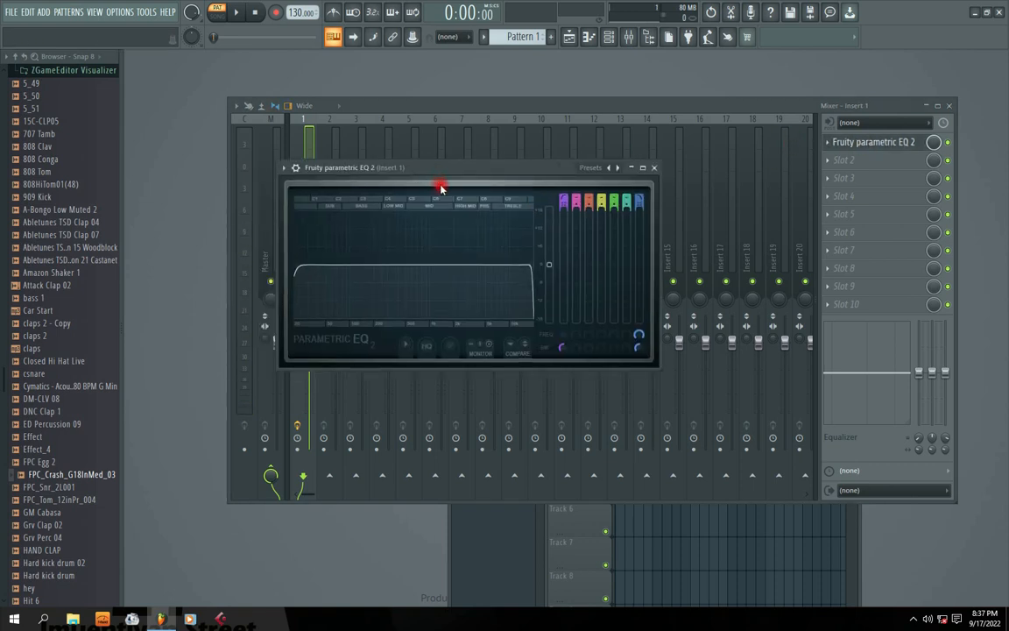
key("space")
left_click_drag(529, 264, 425, 265)
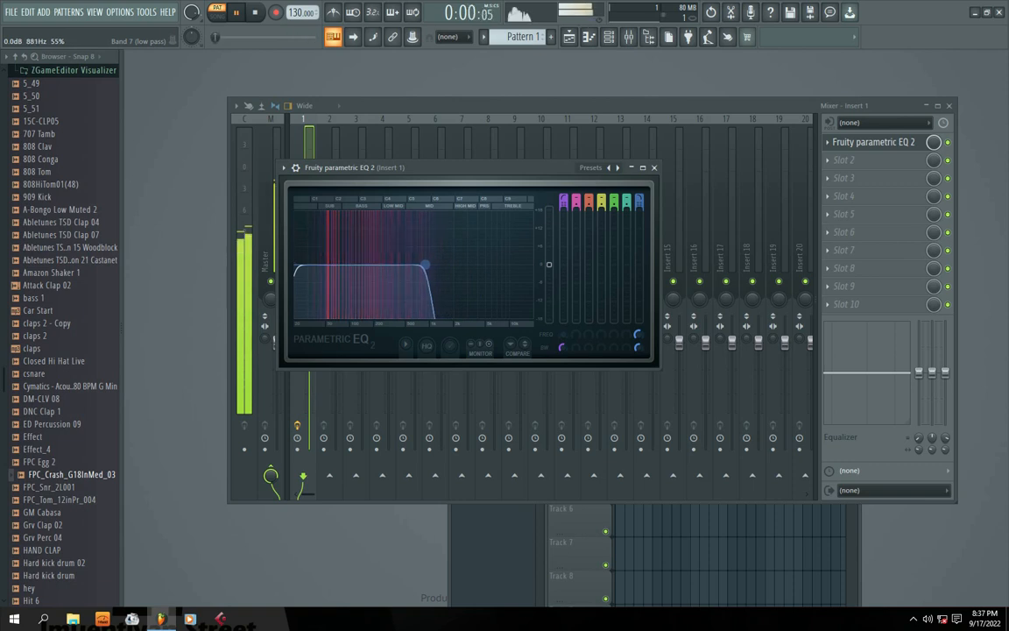
left_click_drag(297, 265, 317, 266)
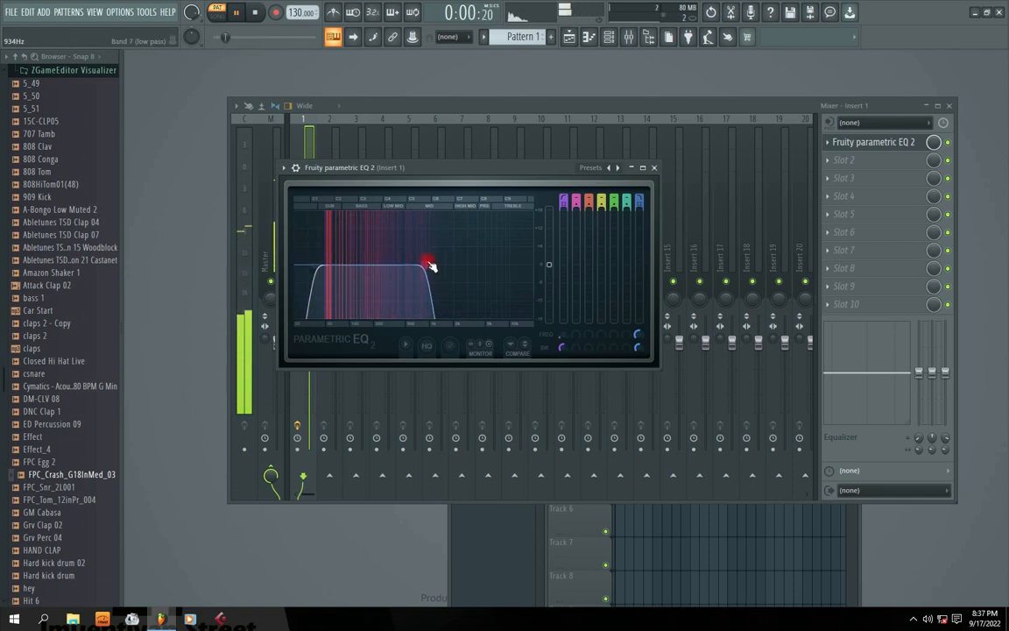
left_click_drag(429, 266, 417, 269)
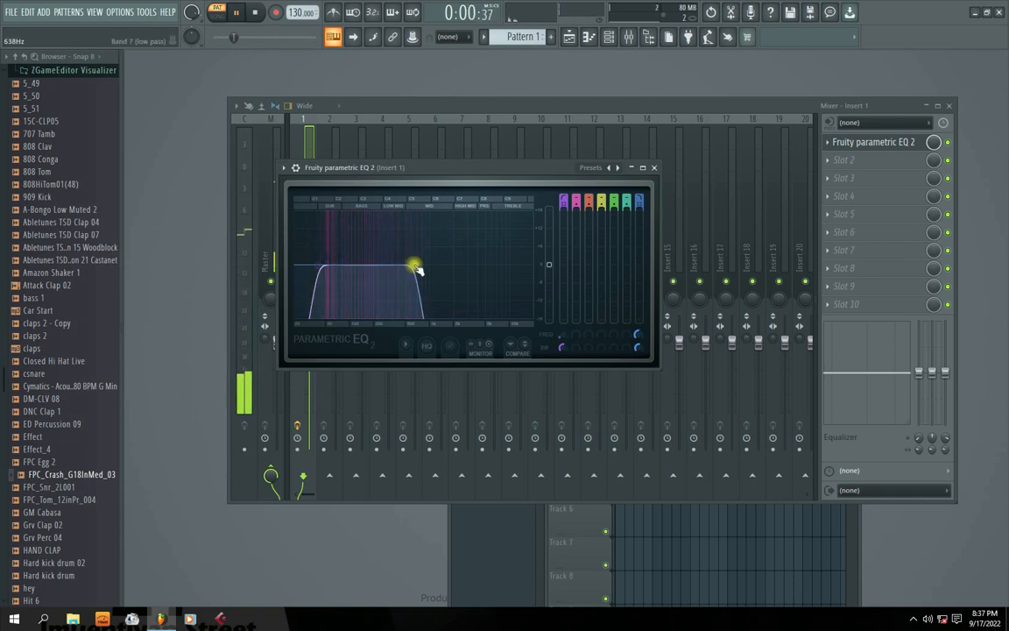
key("space")
left_click(653, 168)
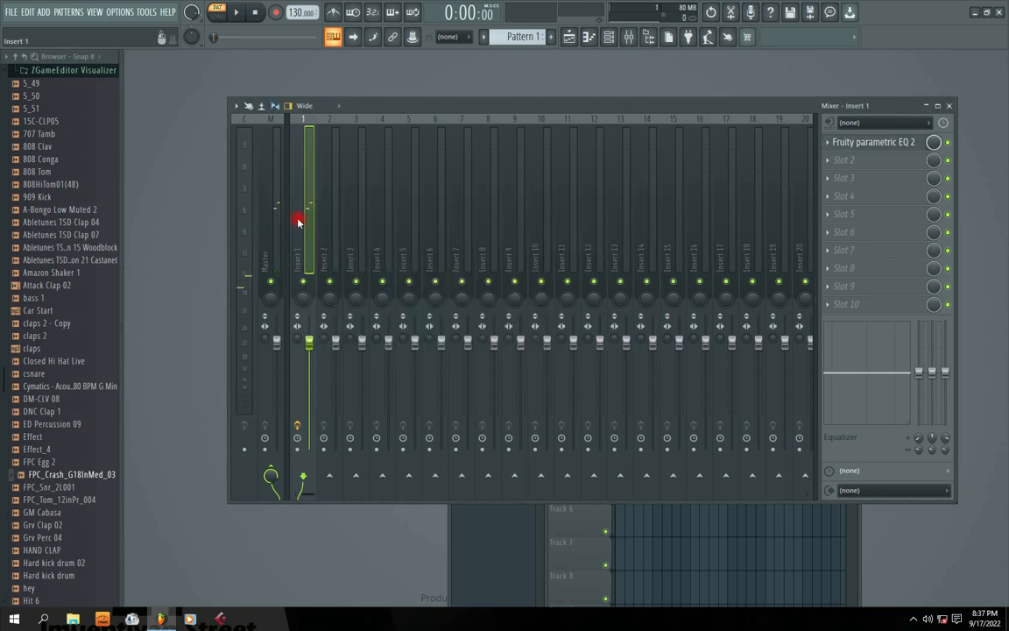
- Load Fruity Compressor in slot 2 of Insert 1 and set its ratio to 3.8 : 1 during playback
left_click(883, 159)
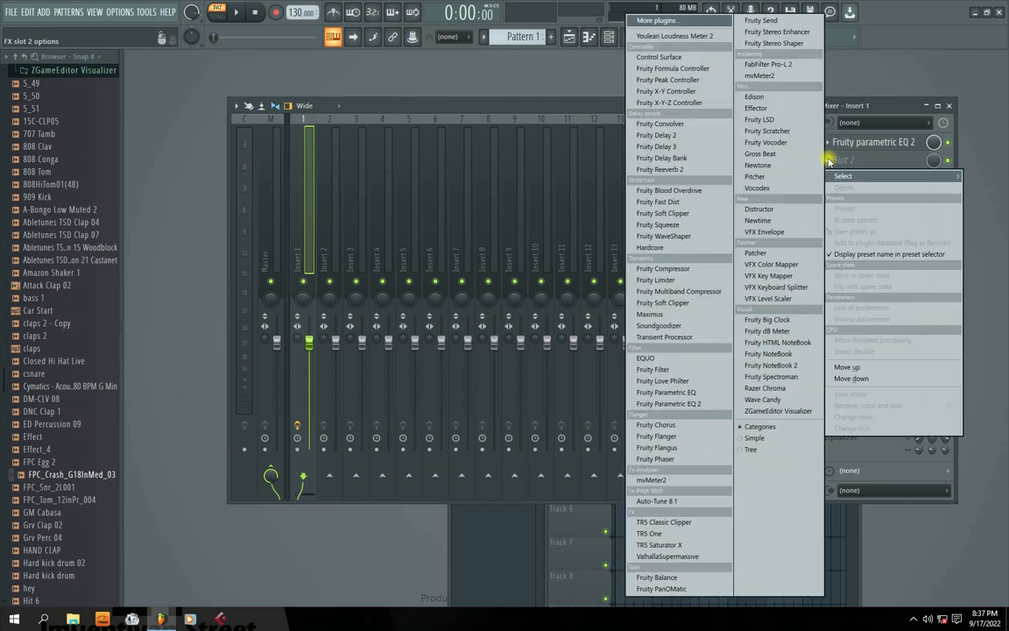
left_click(666, 270)
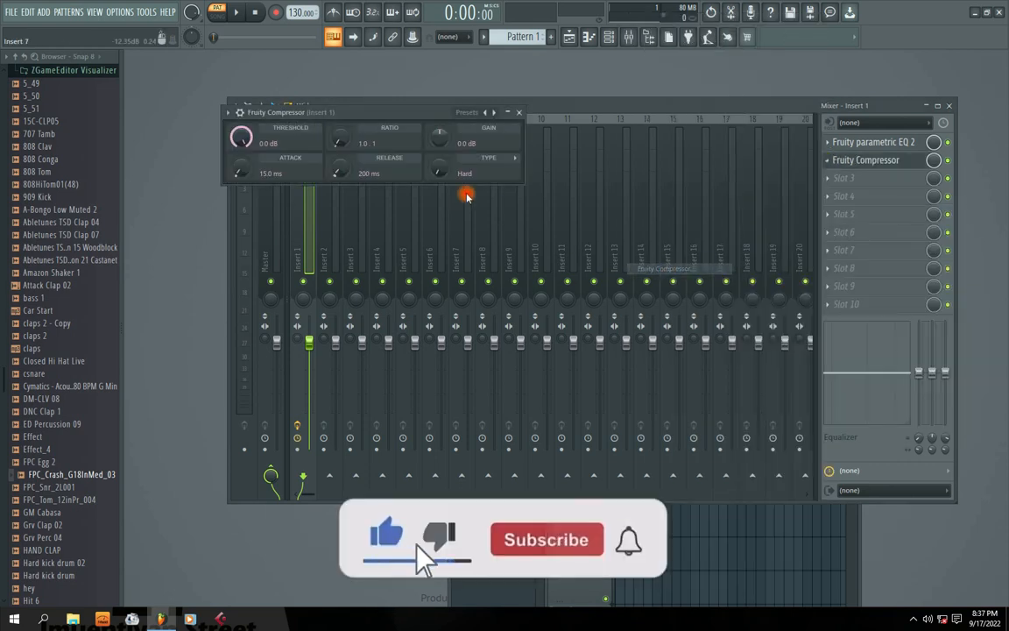
left_click_drag(359, 112, 436, 227)
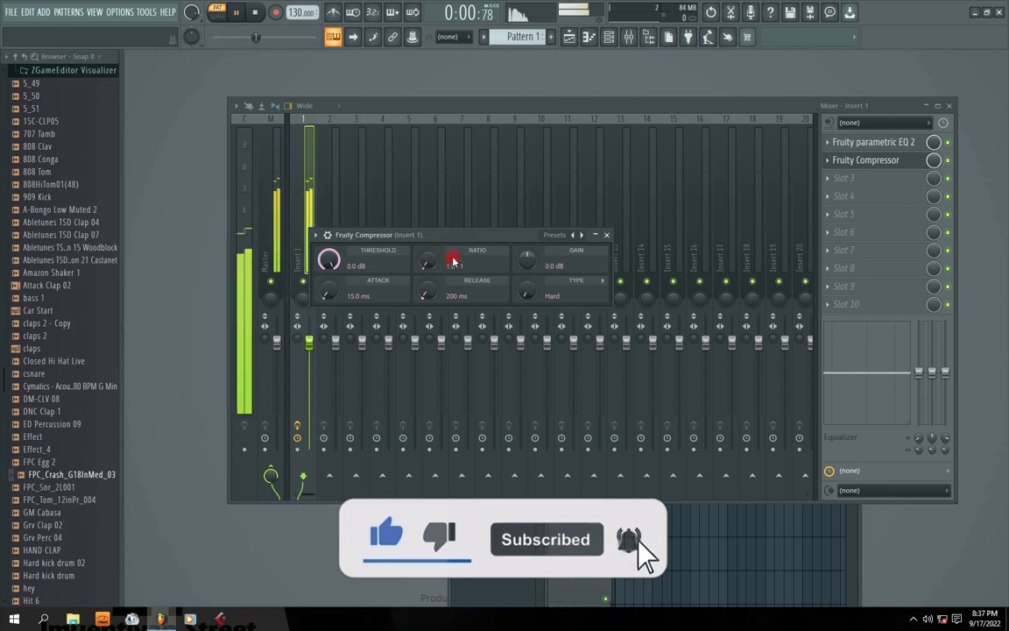
key("space")
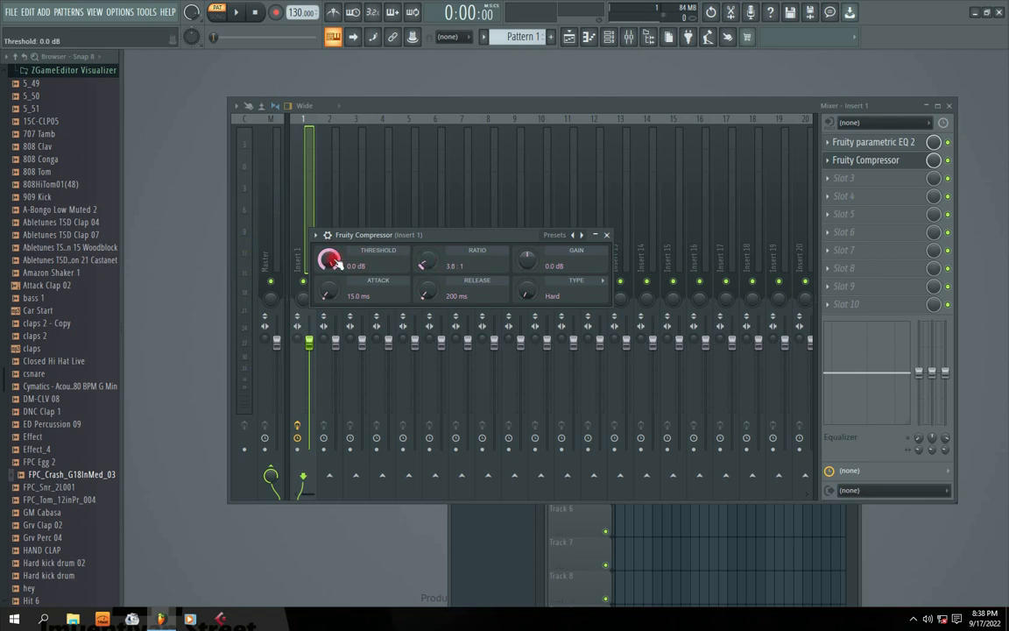
- Lower the compressor's threshold to -28.5 dB while listening to the kick pattern
key("space")
left_click_drag(333, 261, 333, 312)
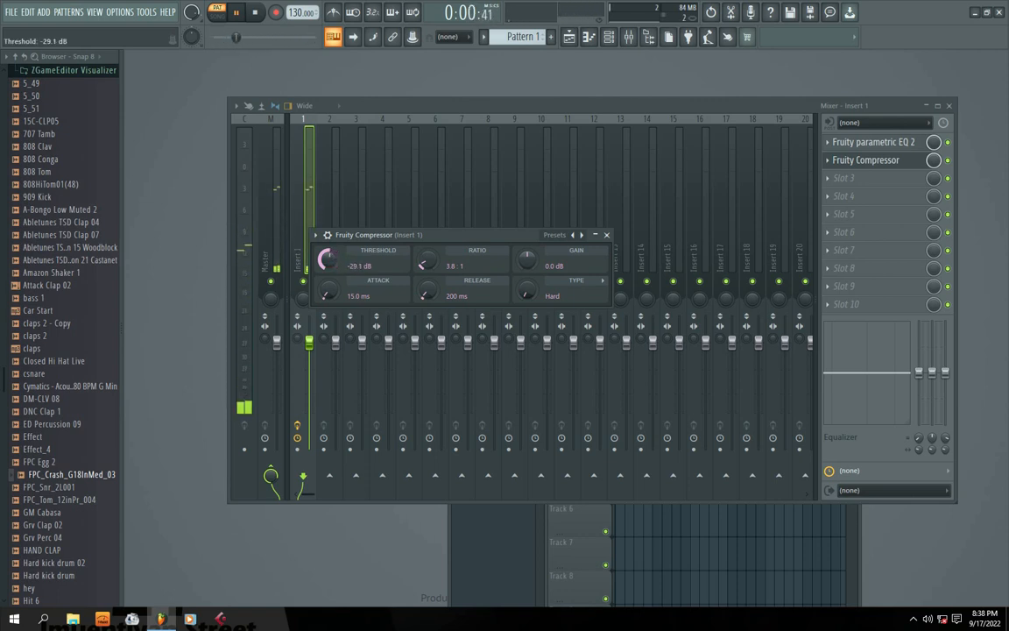
key("space")
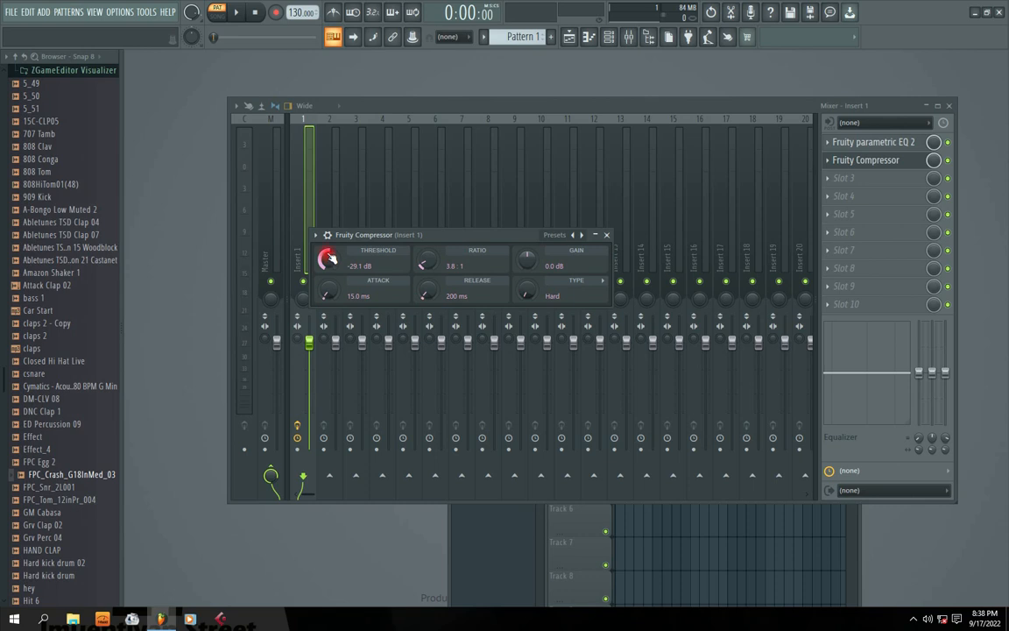
key("space")
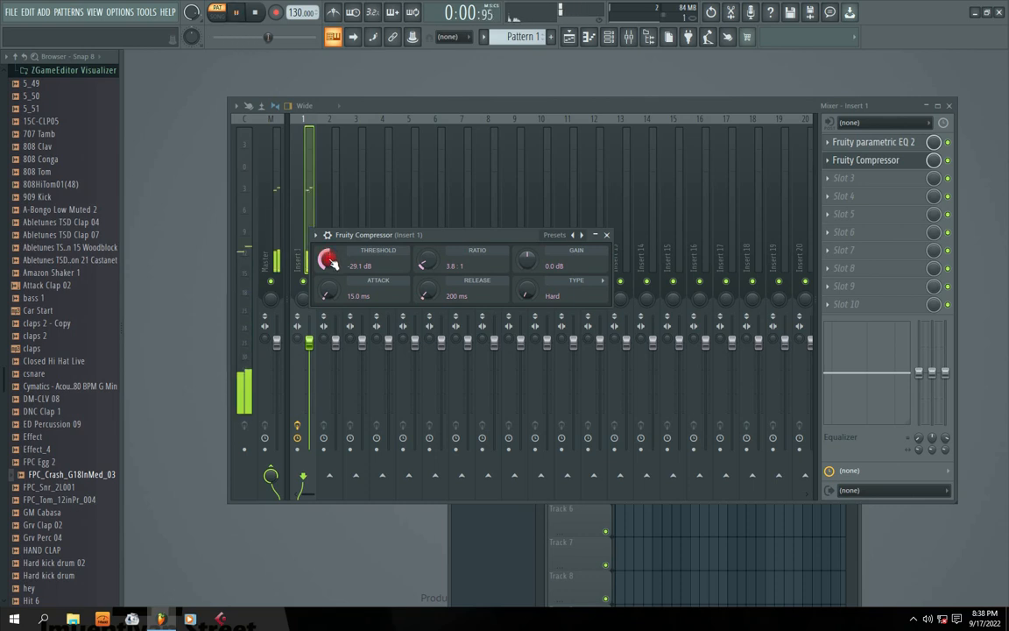
scroll(330, 259, "up", 1)
key("space")
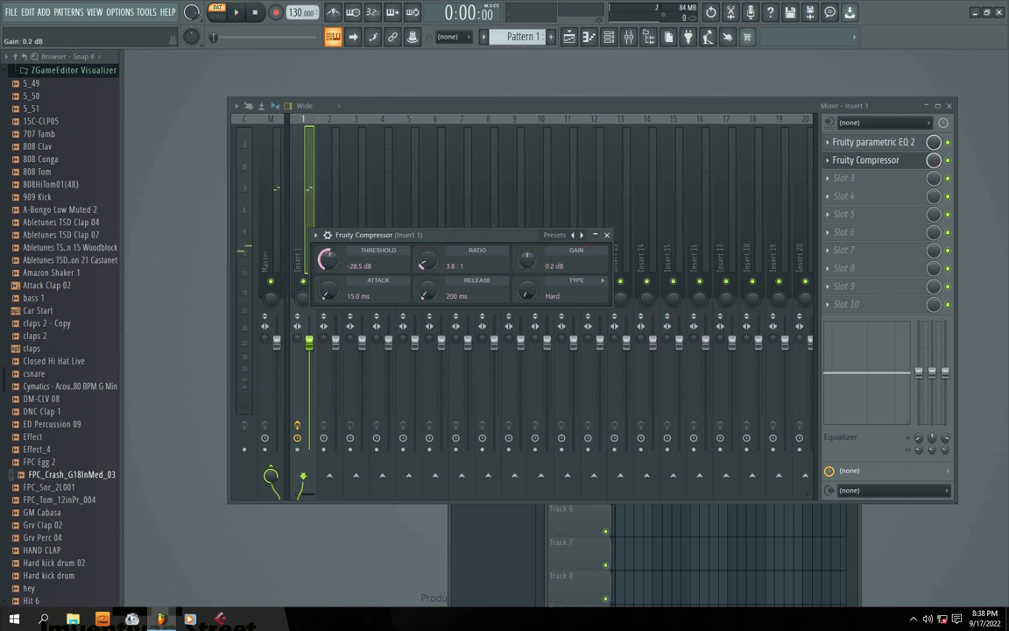
- Raise the compressor's gain to 13.2 dB while the kick pattern plays
key("space")
scroll(529, 255, "up", 4)
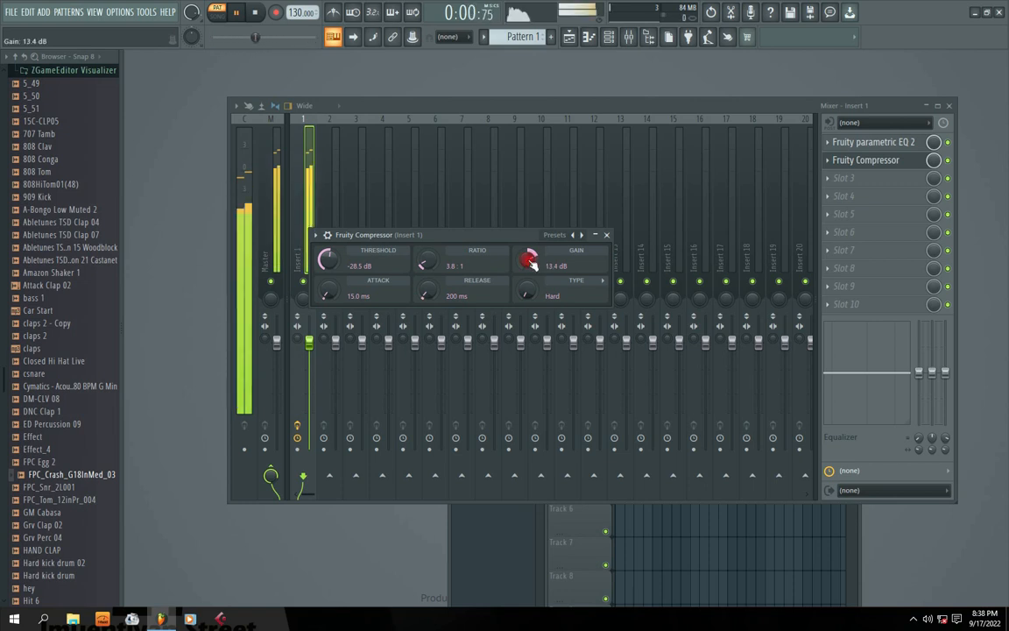
left_click_drag(529, 260, 529, 261)
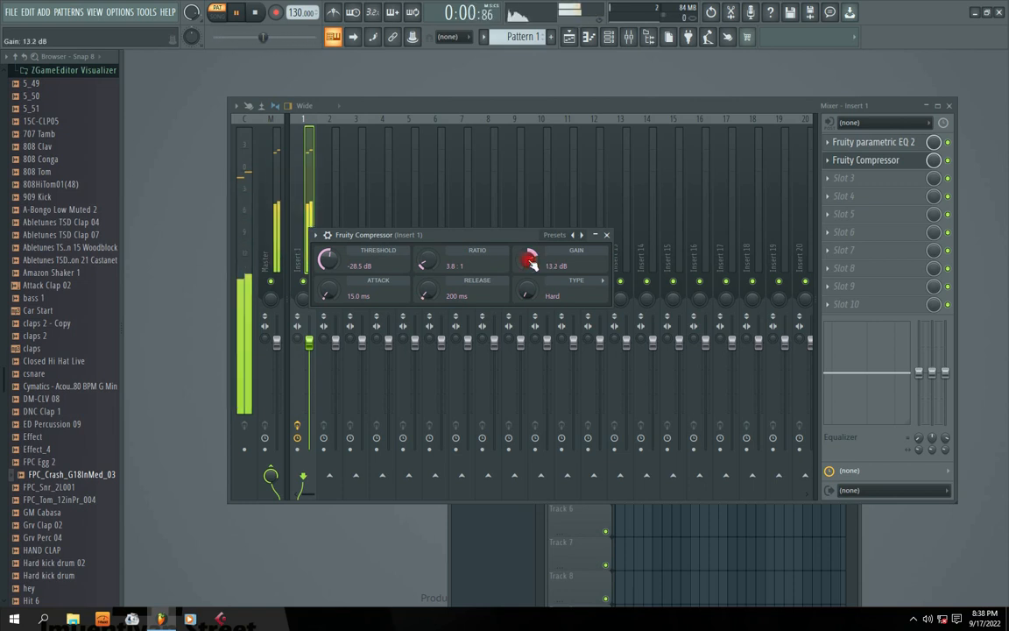
key("space")
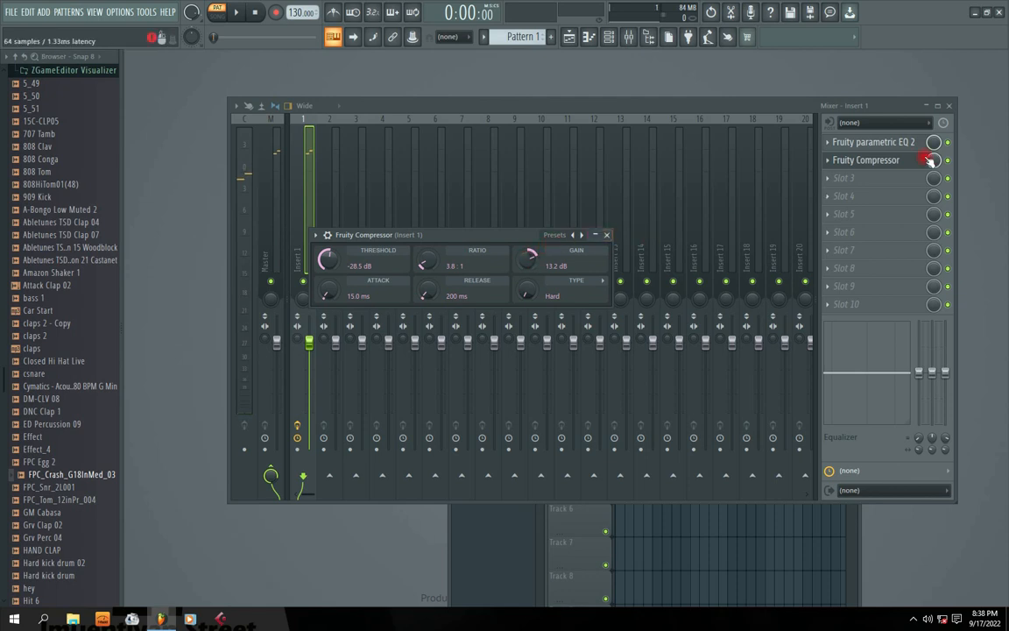
- Compare the kick with Fruity Compressor bypassed and enabled during playback, leaving the compressor on
key("space")
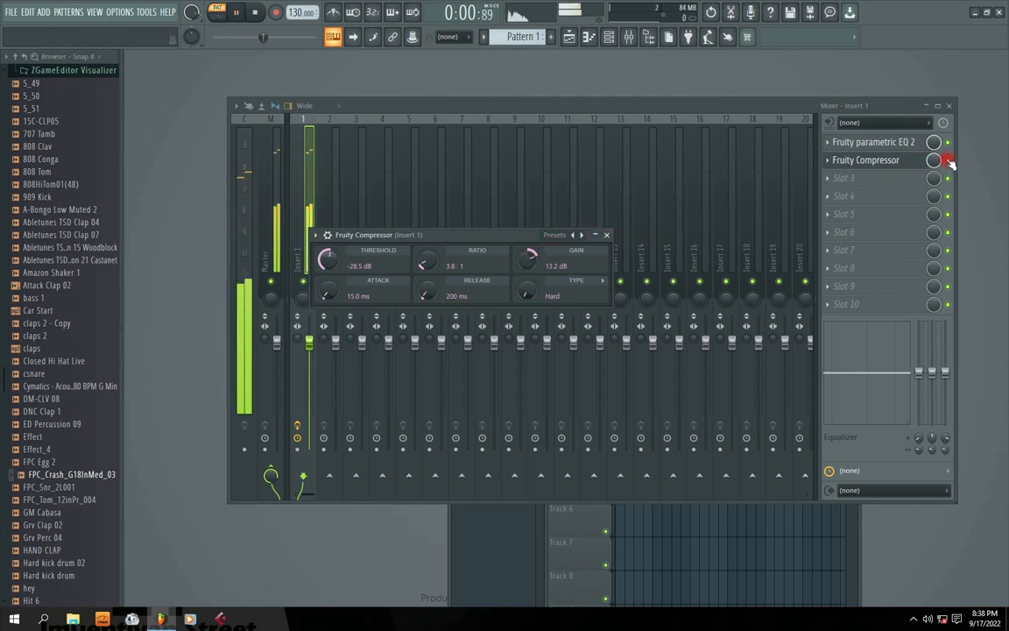
left_click(950, 162)
left_click(949, 162)
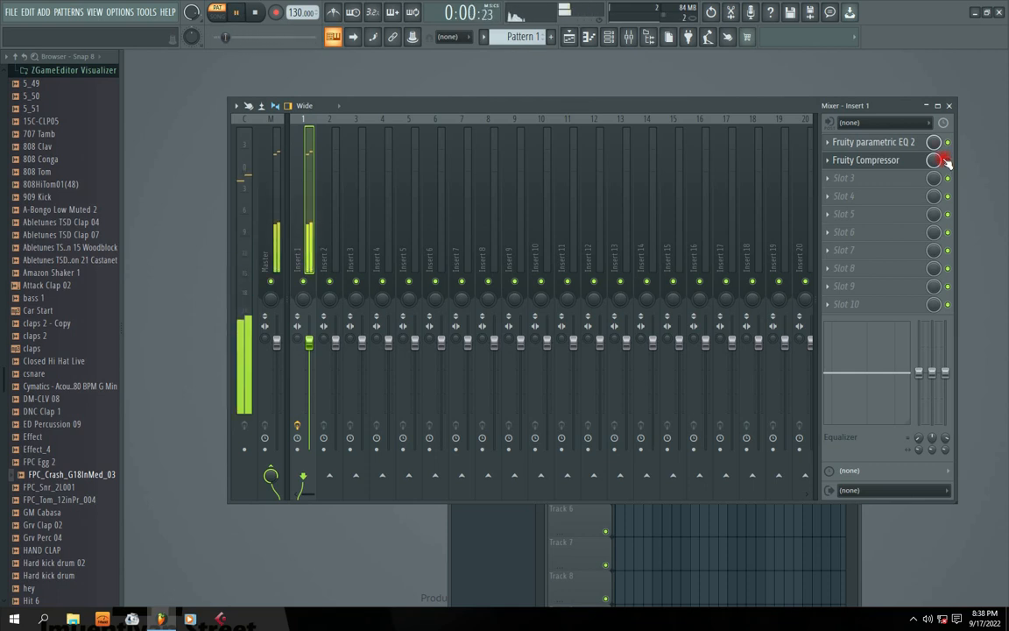
key("space")
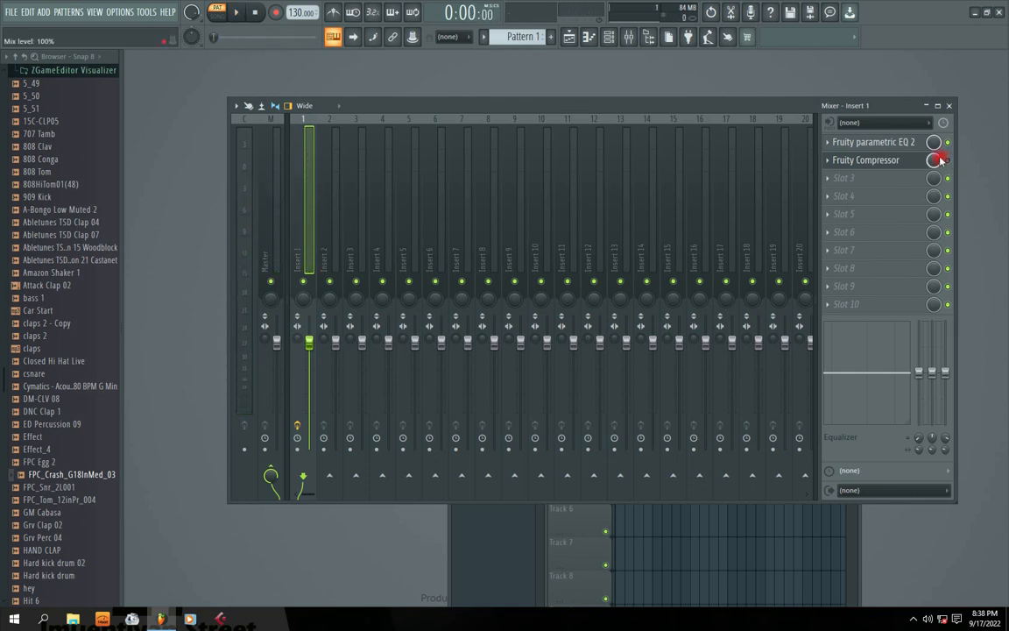
key("space")
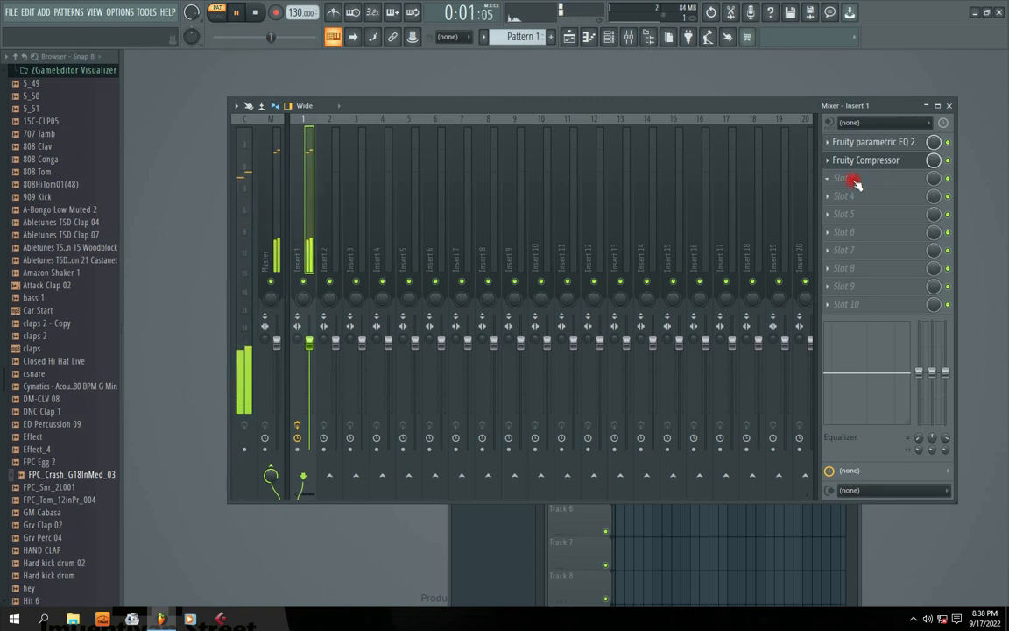
mouse_move(387, 108)
left_mouse_down()
mouse_move(401, 106)
mouse_move(367, 106)
mouse_move(387, 111)
left_mouse_up()
key("space")
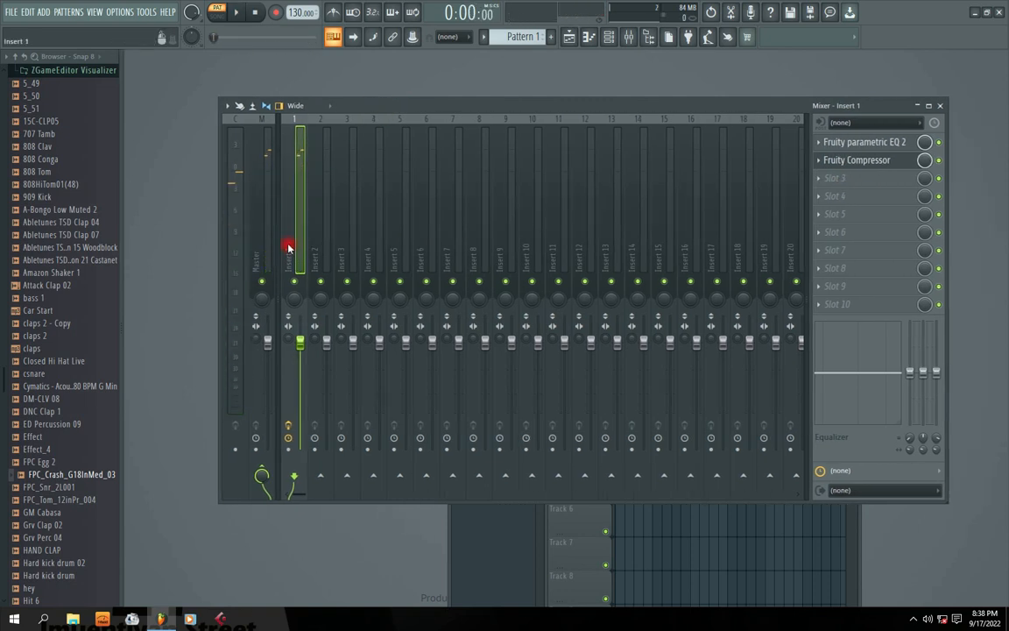
- Replace Fruity Compressor in slot 2 of Insert 1 with Fruity Blood Overdrive and move the plugin window aside
left_click(818, 162)
mouse_move(839, 176)
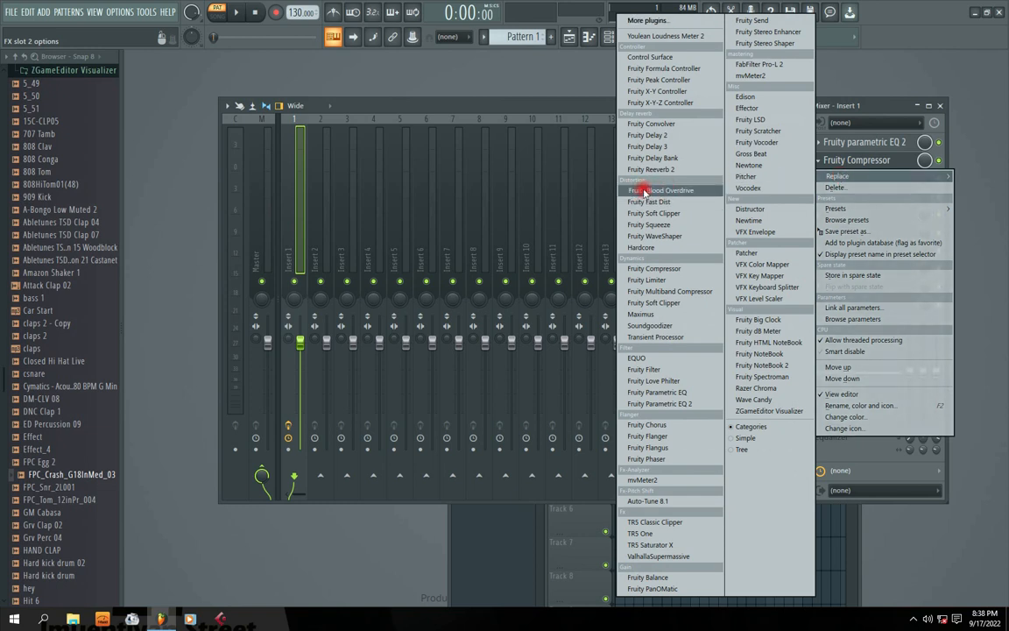
left_click(644, 190)
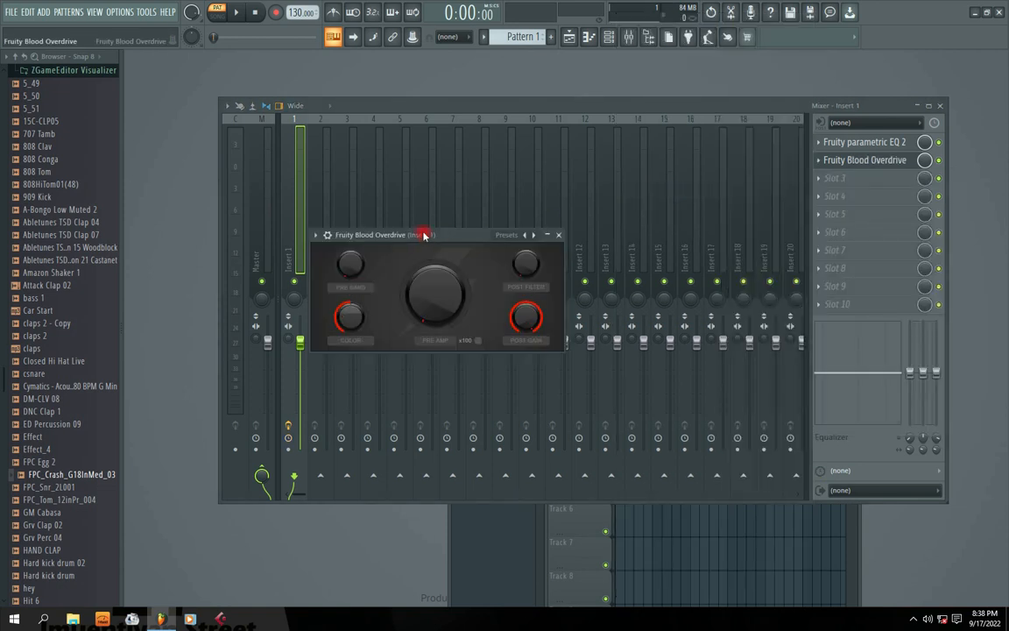
left_click_drag(424, 235, 494, 211)
- Compare the kick with Fruity Blood Overdrive bypassed and enabled, leave it on, reopen the plugin and stop playback
key("space")
left_click(940, 161)
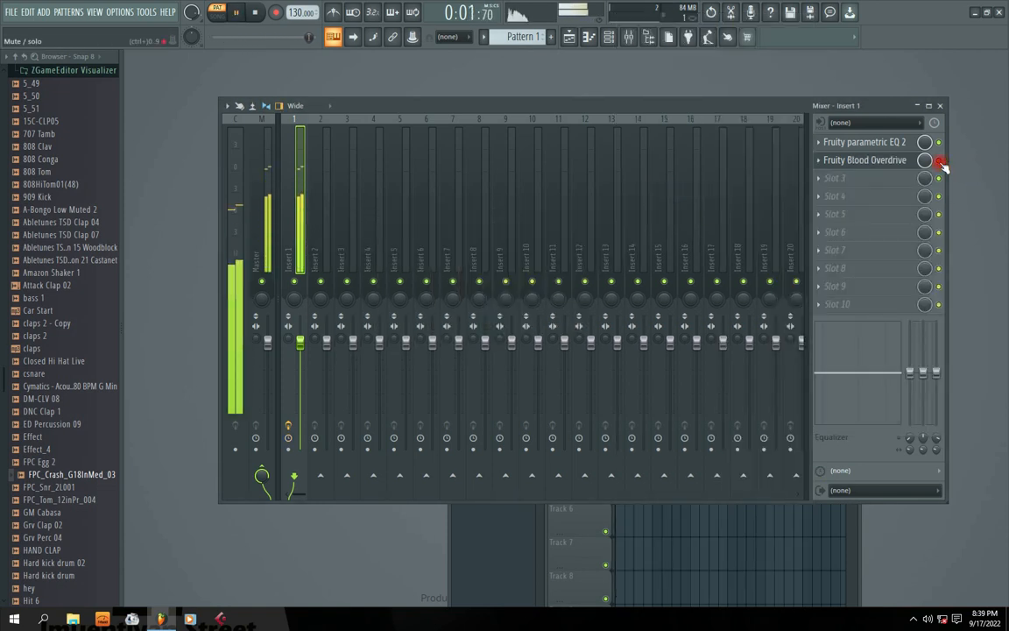
left_click(940, 161)
left_click(864, 161)
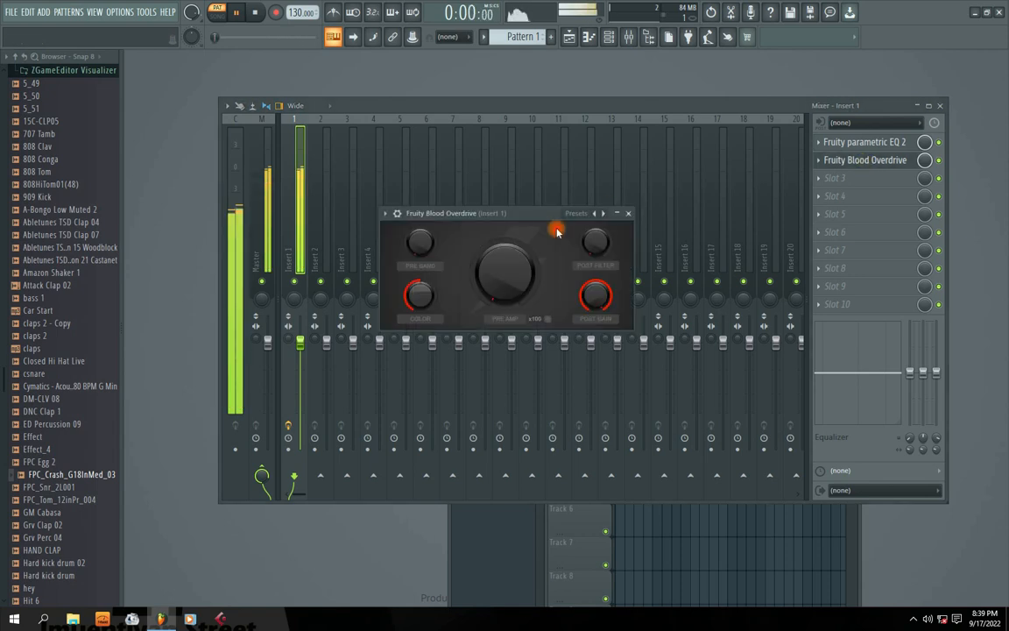
left_click_drag(496, 214, 474, 213)
key("space")
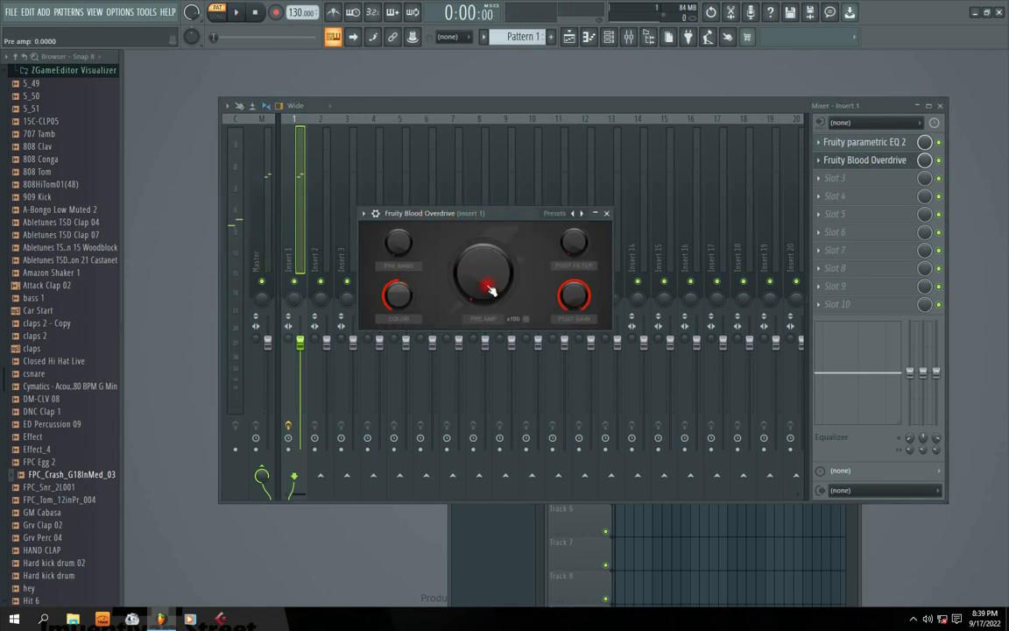
- Set Fruity Blood Overdrive's pre amp to 0.3031 while repeatedly starting and stopping the kick pattern
key("space")
left_click_drag(492, 291, 491, 250)
key("space")
key("space")
key("space")
key("space")
key("space")
key("space")
mouse_move(482, 267)
left_mouse_down()
mouse_move(482, 249)
mouse_move(481, 274)
left_mouse_up()
key("space")
key("space")
key("space")
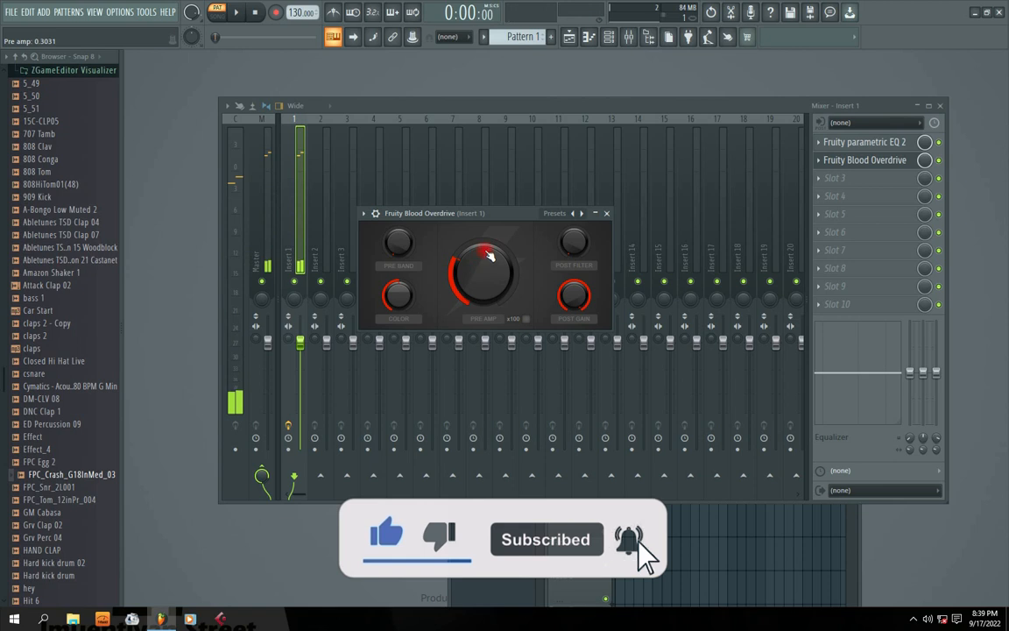
- Audition the kick pattern with Fruity Blood Overdrive bypassed and enabled, leaving the effect on
left_click(940, 162)
key("space")
key("space")
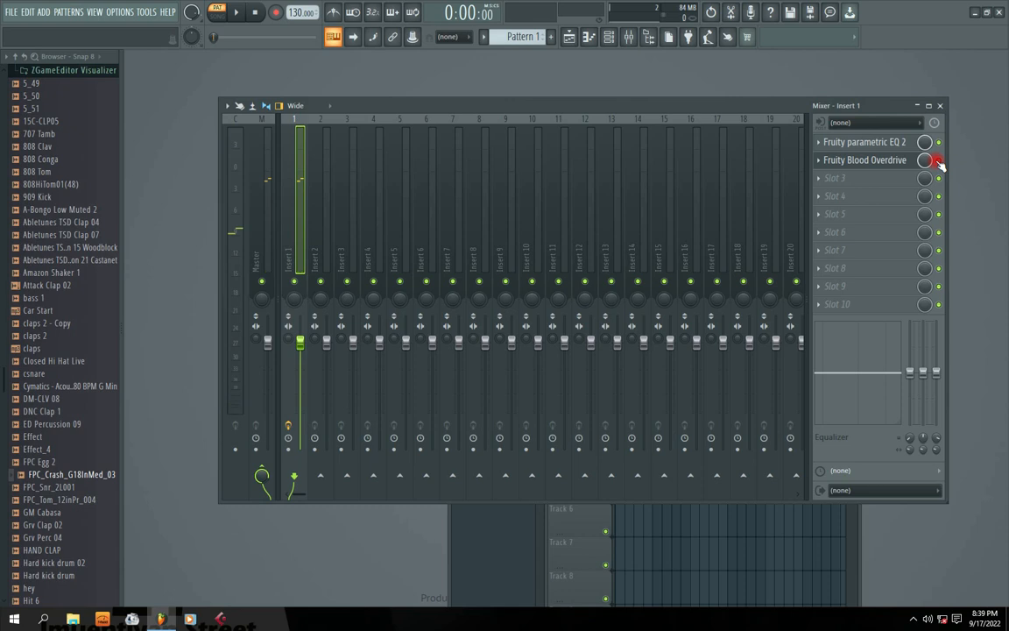
left_click(939, 162)
left_click(938, 161)
key("space")
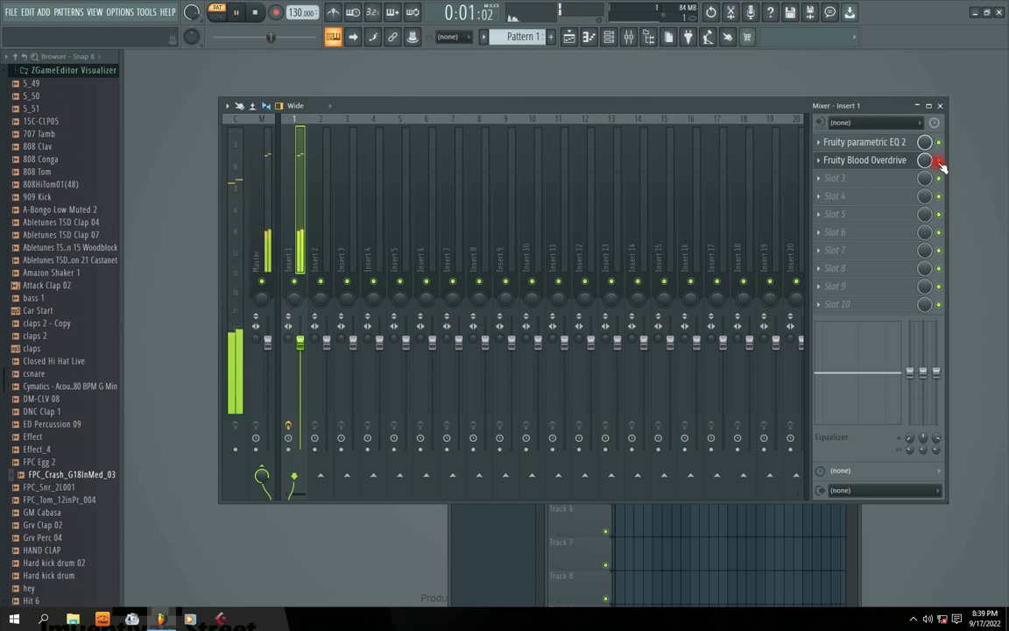
left_click_drag(493, 100, 476, 106)
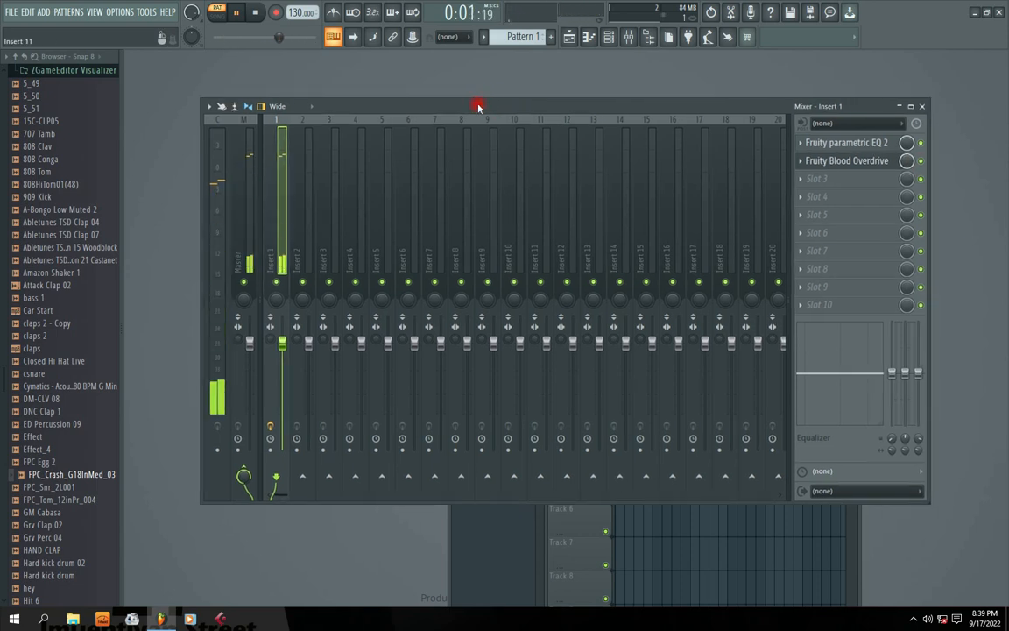
key("space")
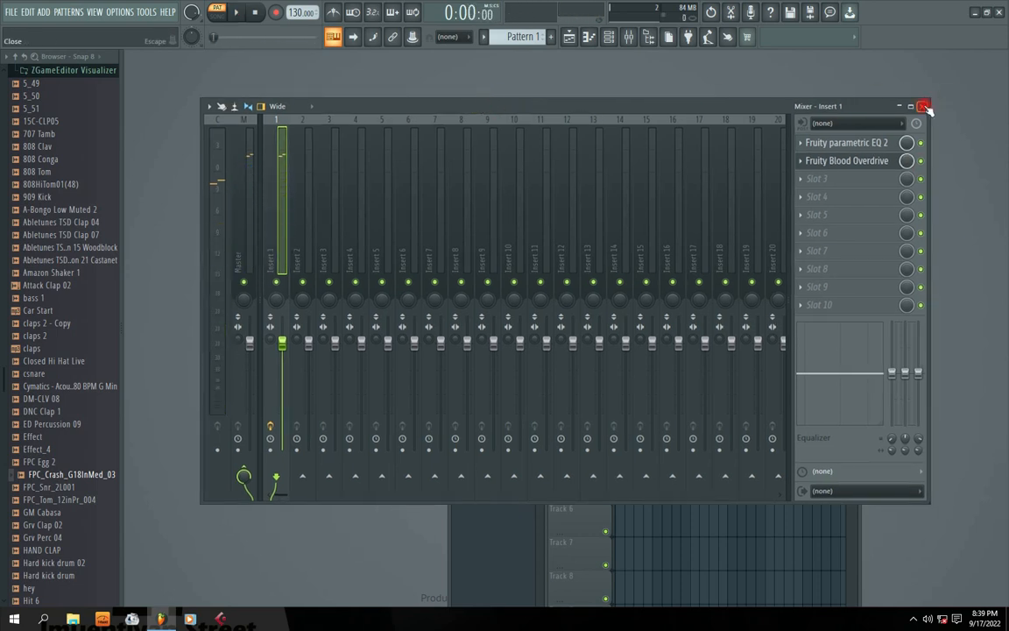
- Close the mixer and Fruity Blood Overdrive windows, and separate the channel rack from the playlist, moving the playlist lower
left_click(925, 106)
left_click_drag(471, 219, 400, 271)
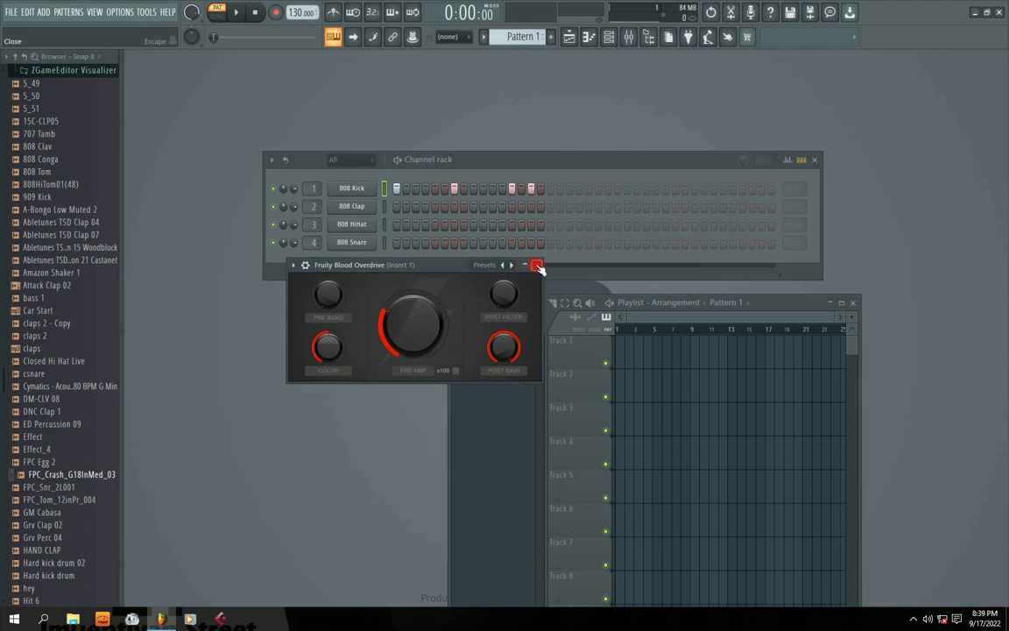
left_click(539, 268)
mouse_move(465, 159)
left_mouse_down()
mouse_move(446, 193)
mouse_move(464, 173)
left_mouse_up()
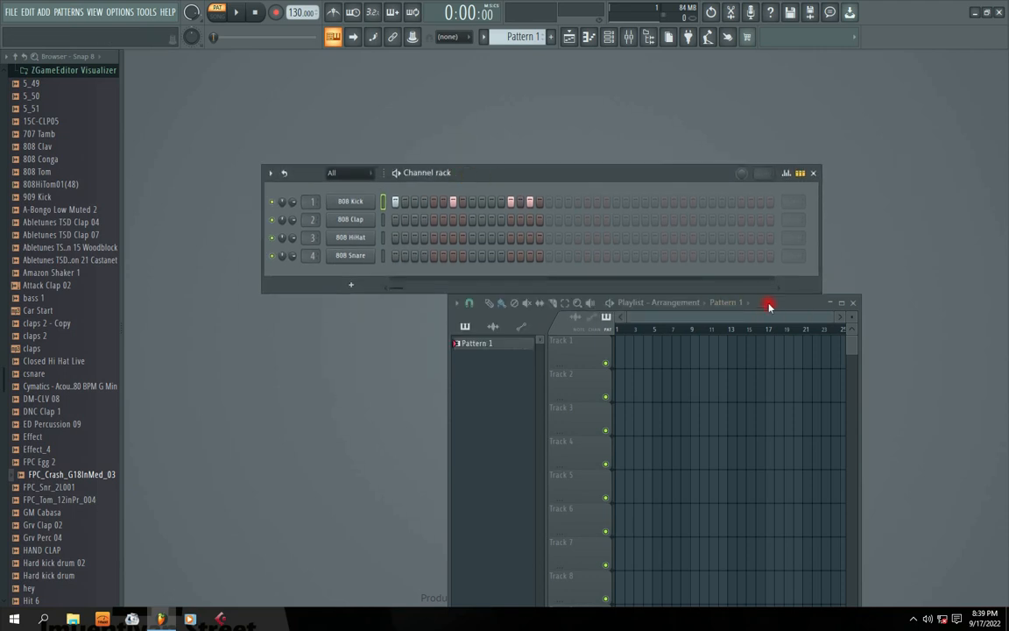
left_click_drag(769, 305, 704, 439)
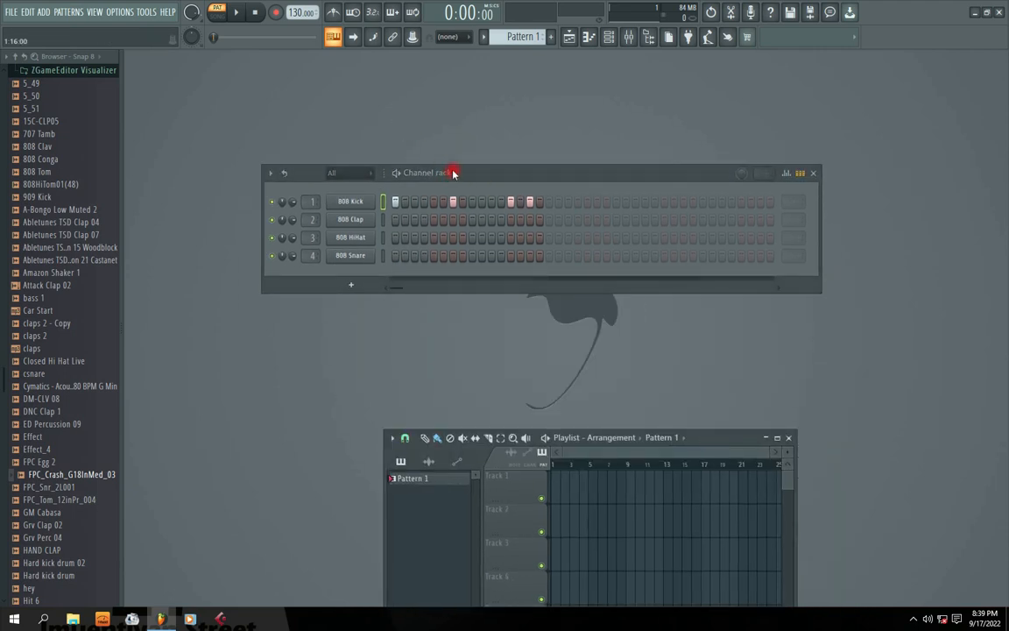
left_click_drag(453, 173, 456, 190)
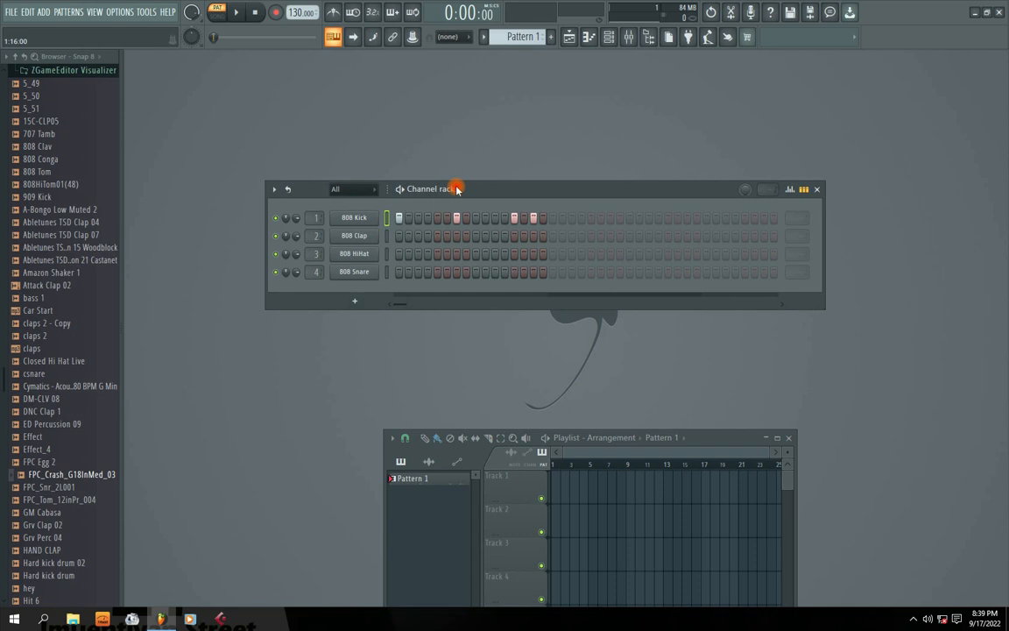
- Reopen the 808 Kick's mixer track and review the settings of Fruity Parametric EQ 2 and Fruity Blood Overdrive
double_click(319, 217)
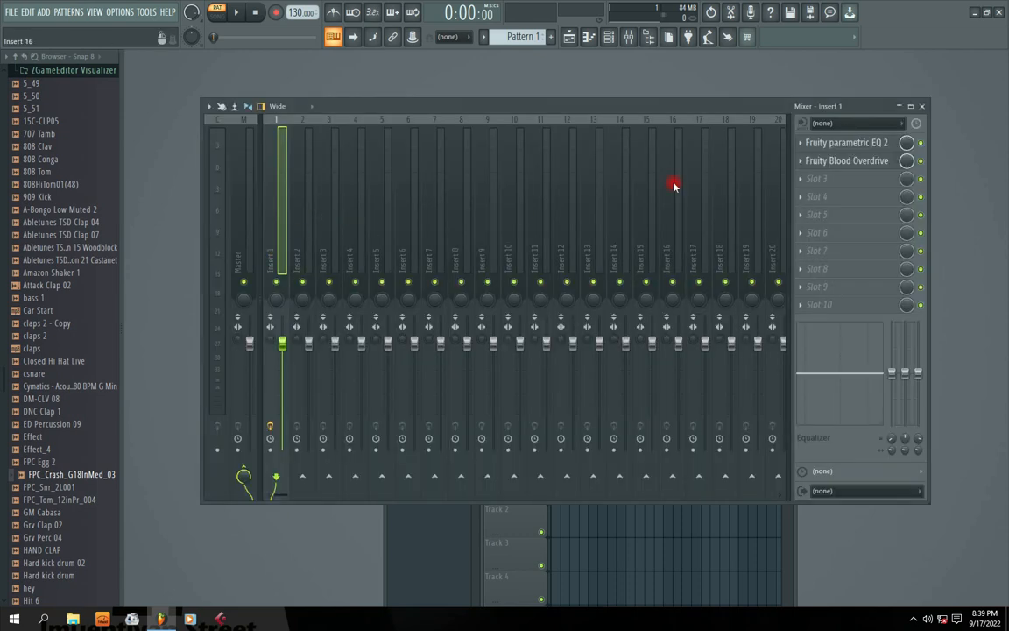
left_click(828, 143)
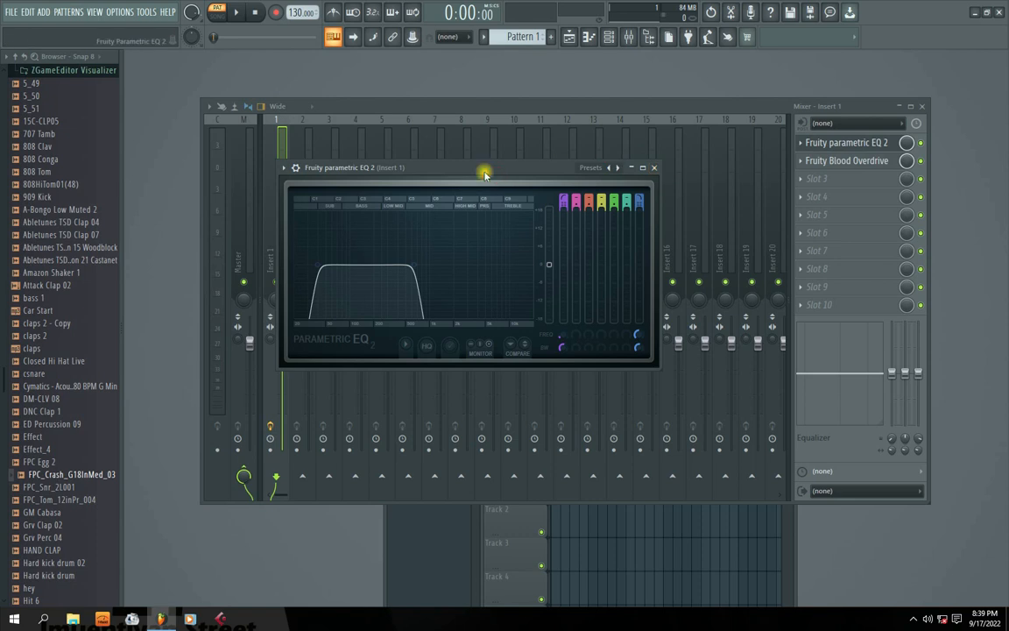
left_click_drag(484, 173, 523, 172)
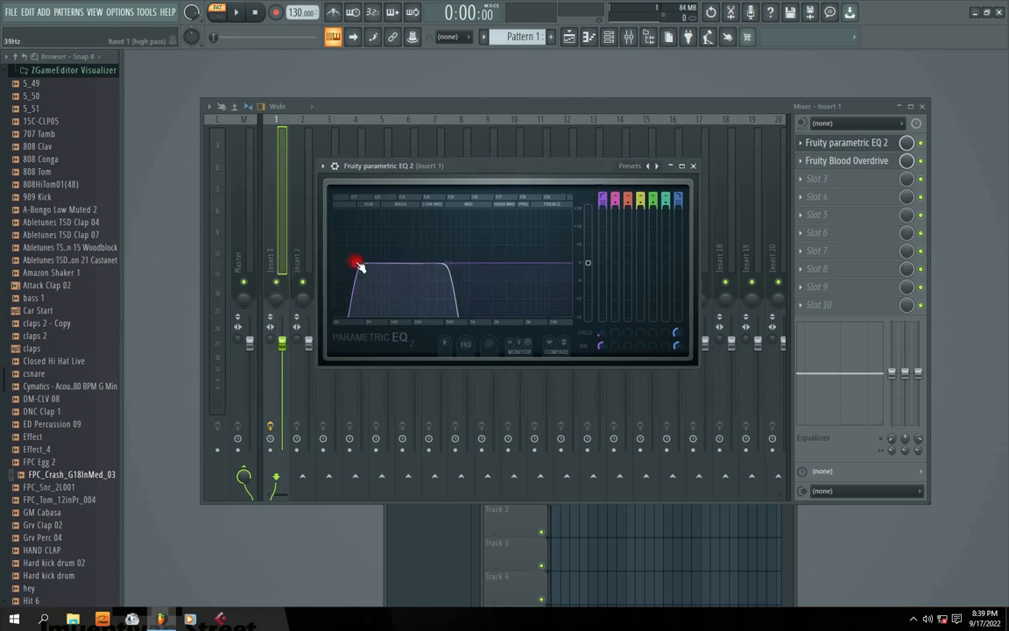
left_click(694, 165)
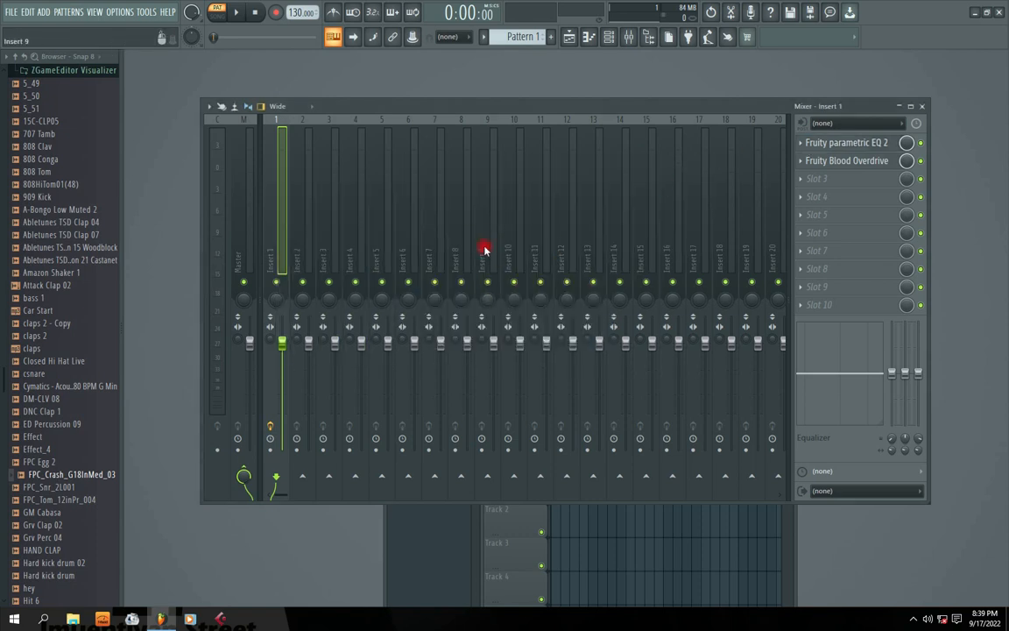
left_click(847, 143)
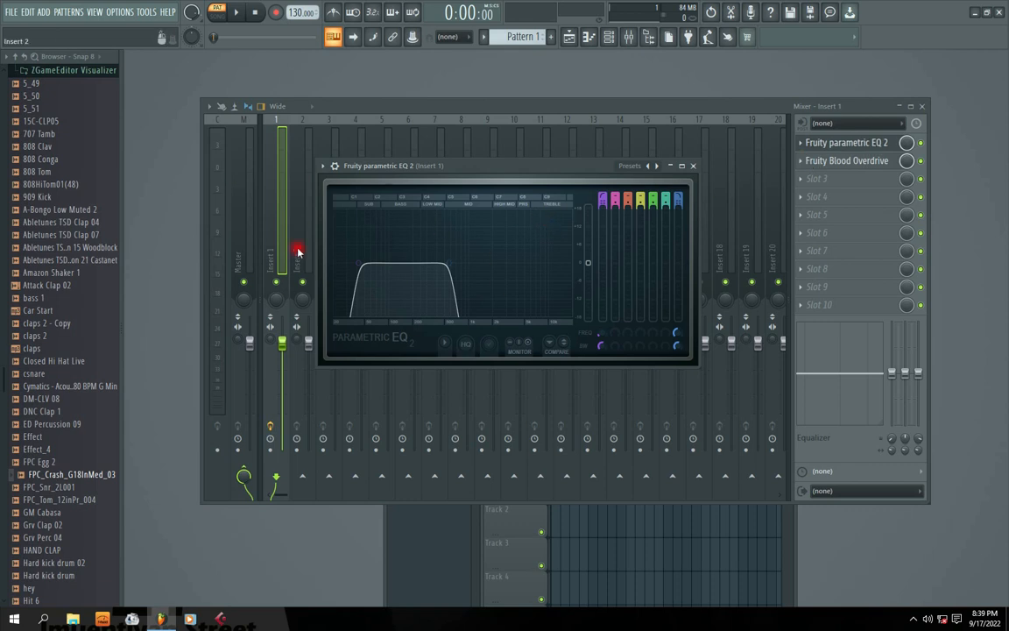
left_click(693, 166)
left_click(838, 162)
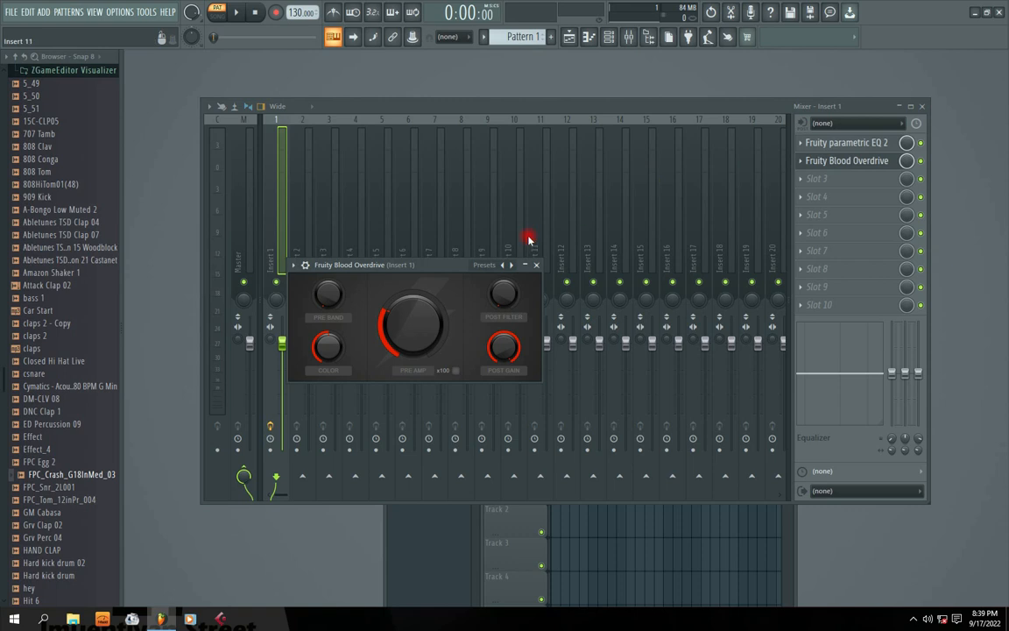
left_click(538, 265)
left_click(833, 162)
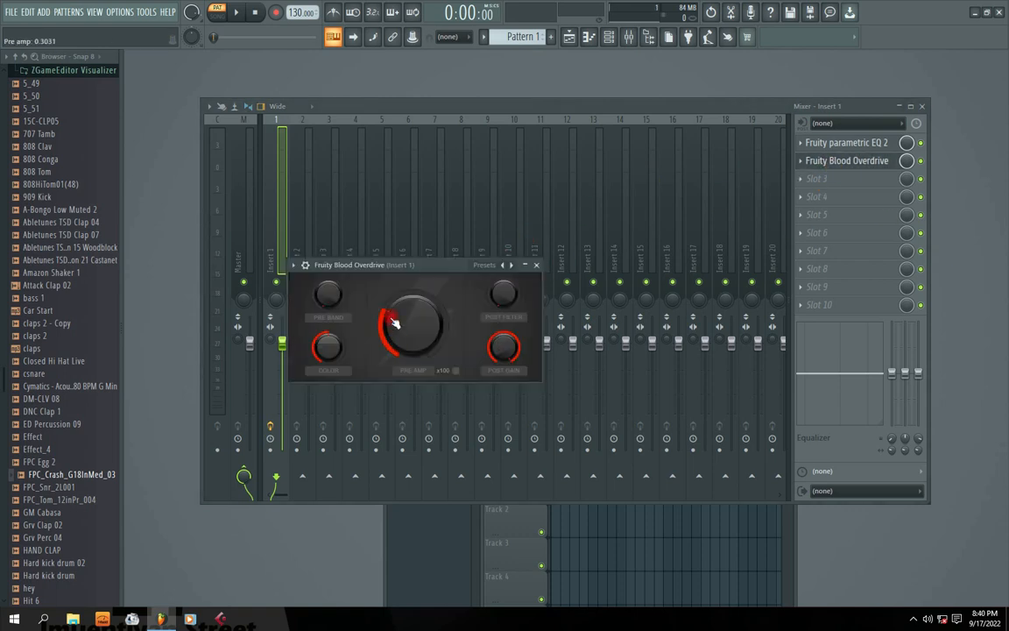
left_click_drag(390, 271, 423, 262)
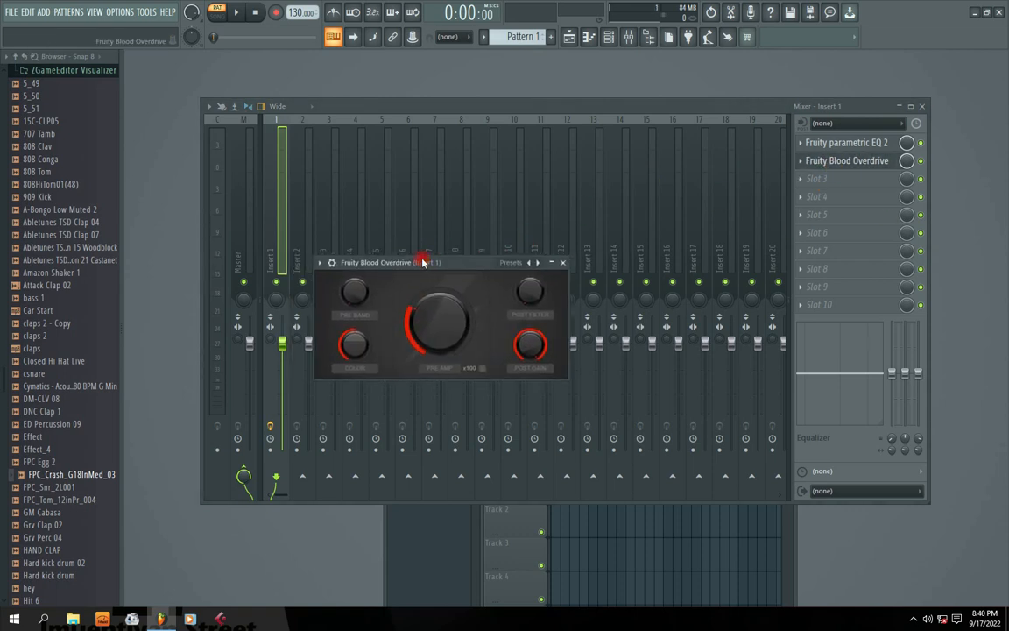
left_click(563, 263)
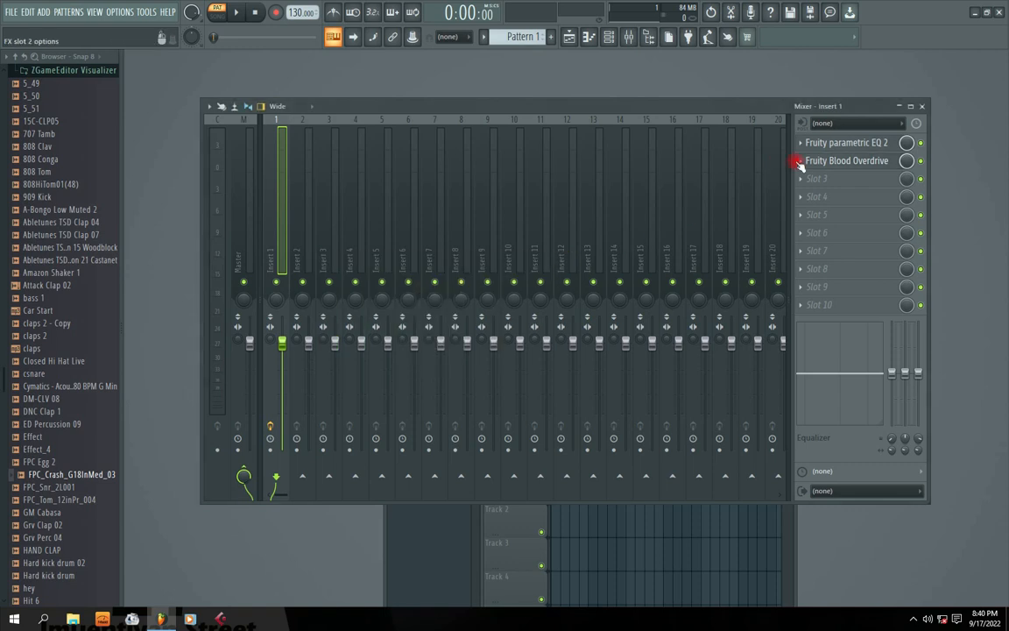
- Fine-tune Fruity Blood Overdrive's pre amp to 0.3626 during playback, then close the plugin and stop the pattern
left_click(799, 164)
mouse_move(828, 176)
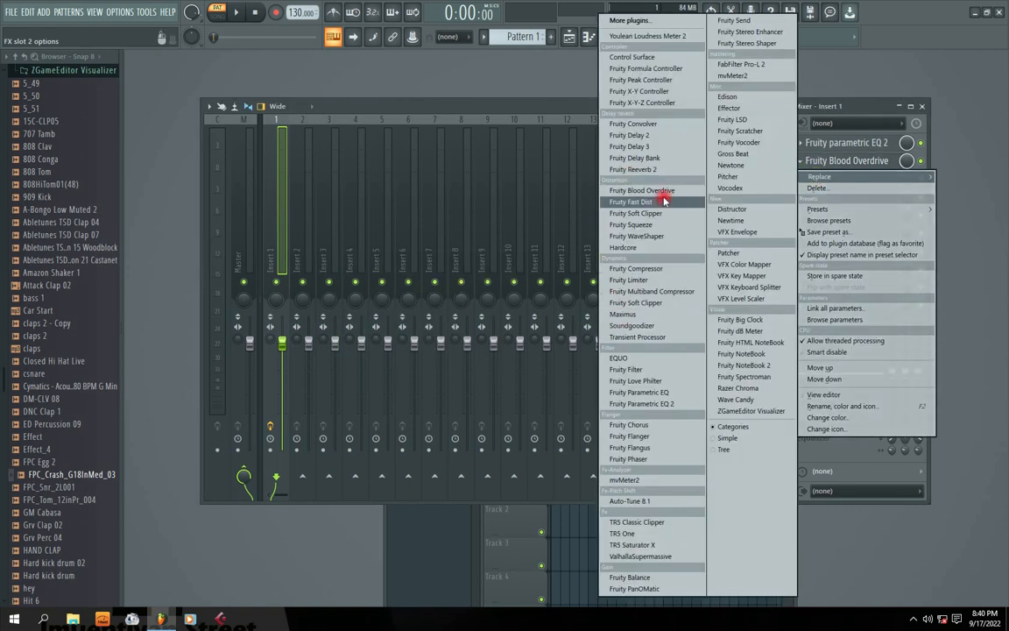
left_click(594, 190)
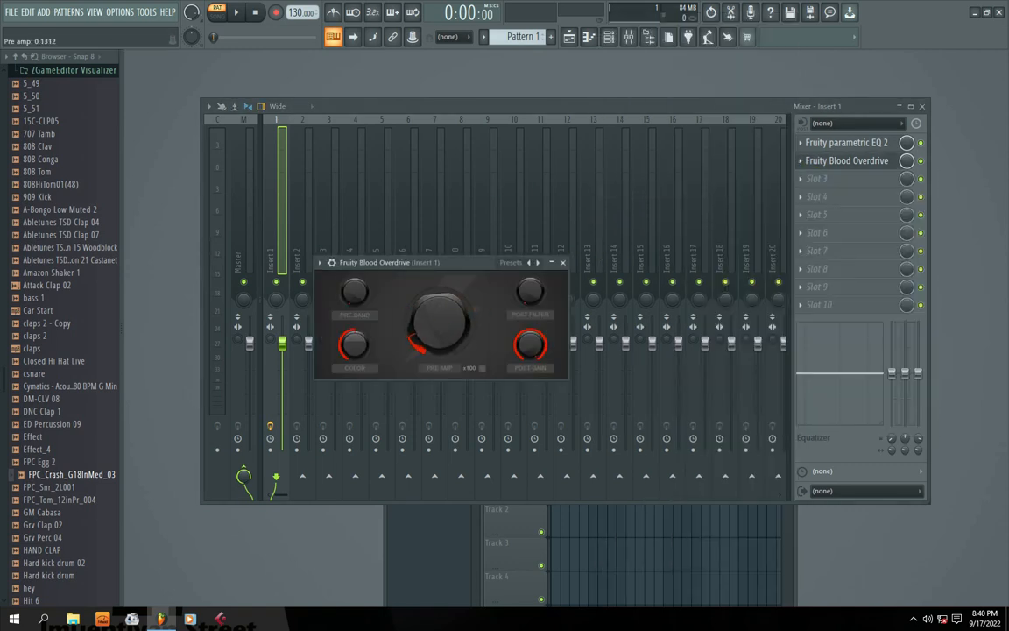
left_click_drag(434, 333, 433, 319)
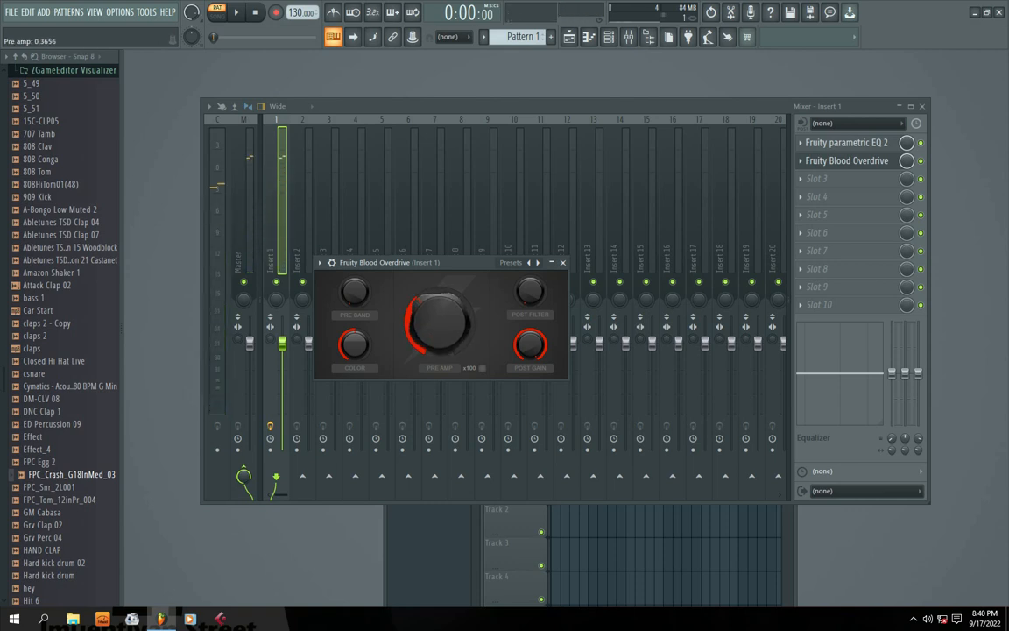
key("space")
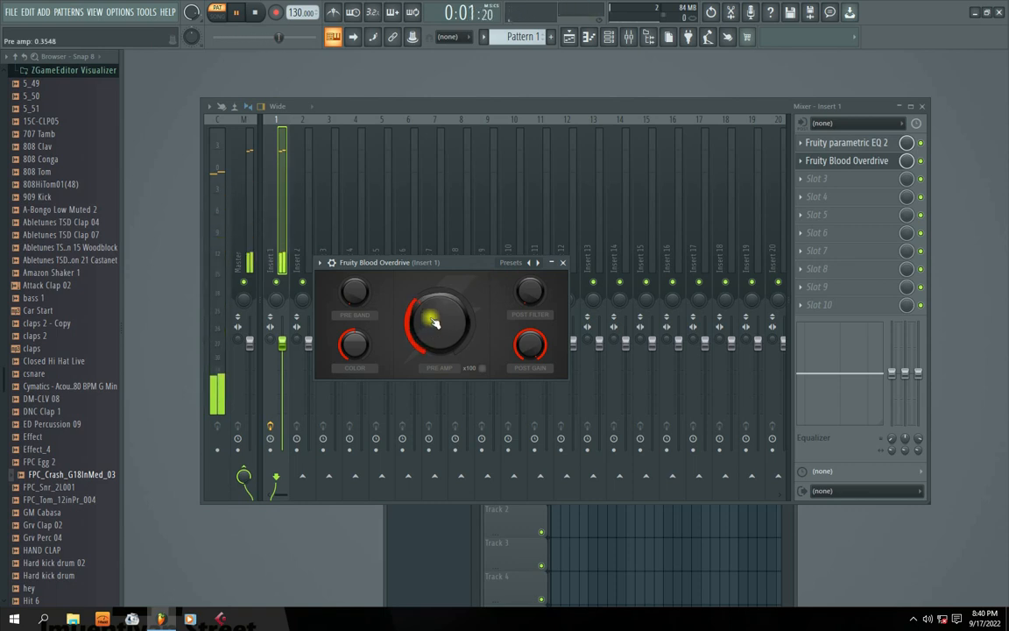
left_click_drag(439, 314, 438, 310)
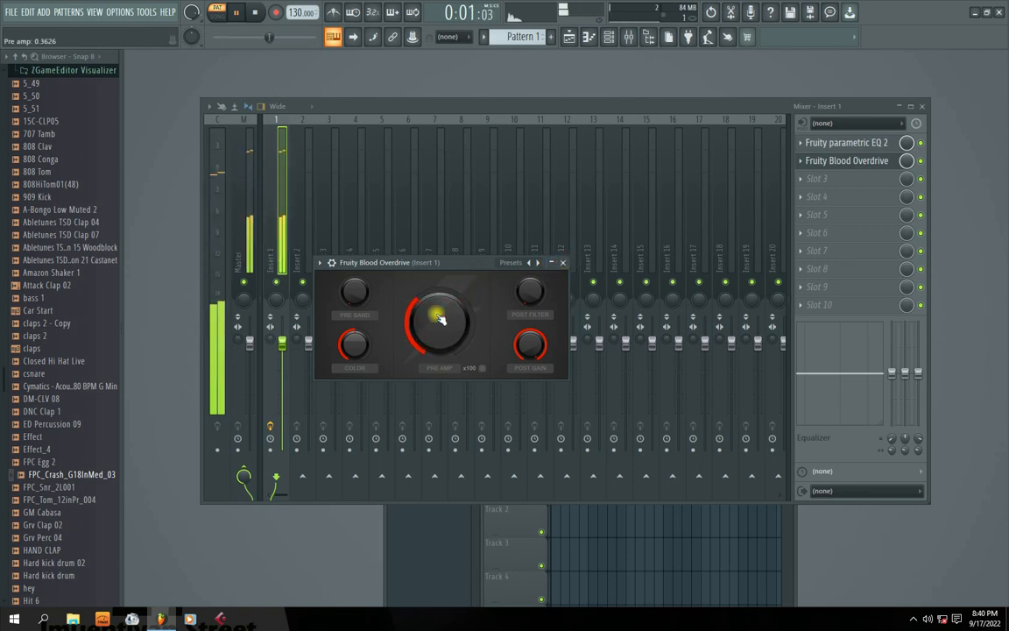
left_click(563, 263)
key("space")
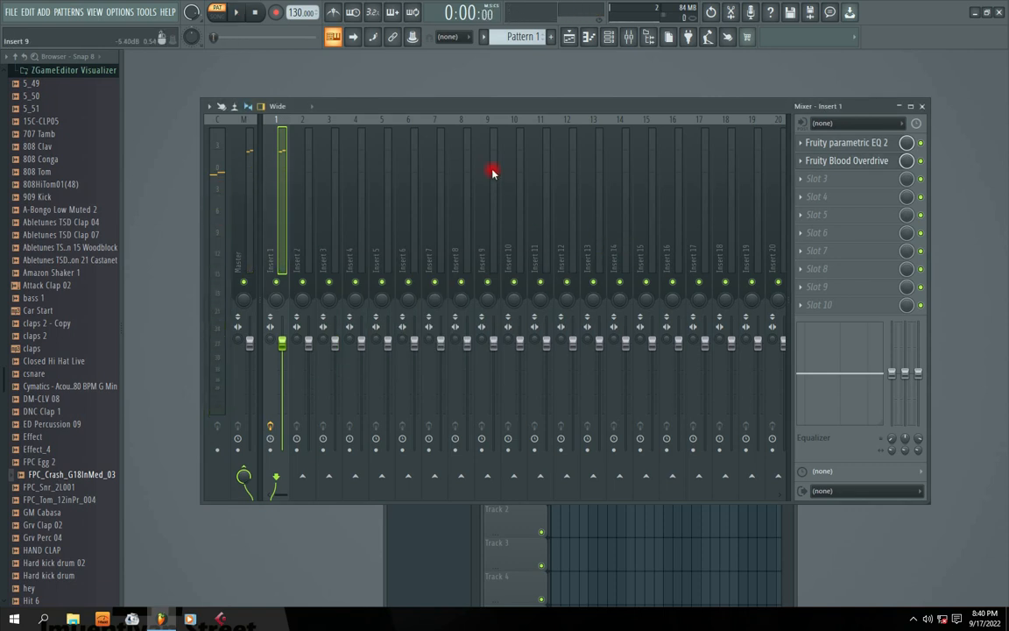
- Arrange the mixer and channel rack windows so that the 808 Kick's steps show above the mixer
left_click_drag(387, 107, 366, 123)
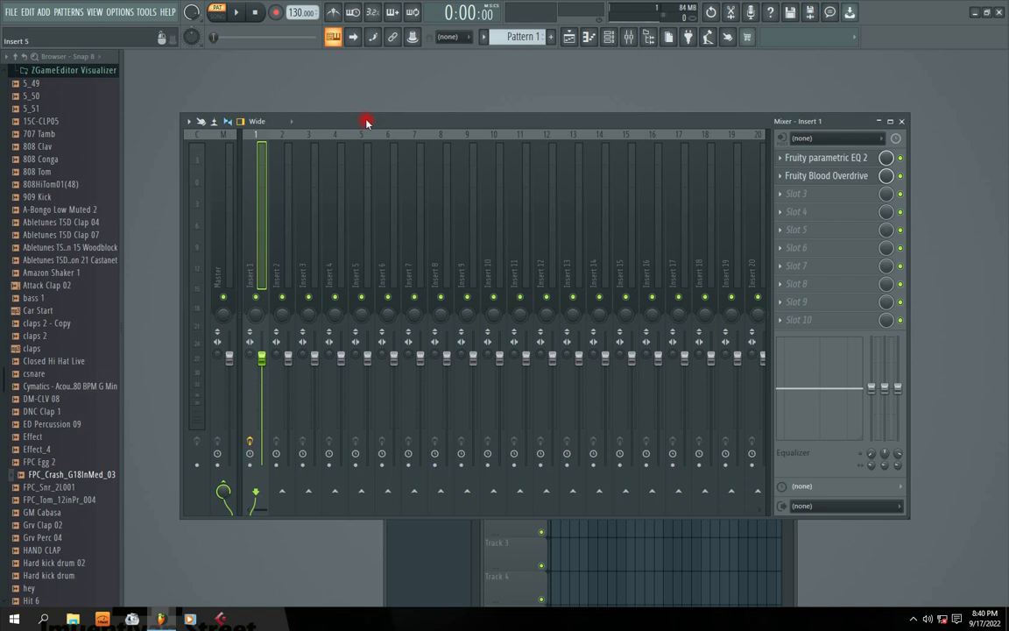
left_click_drag(496, 125, 518, 250)
left_click_drag(617, 200, 536, 92)
left_click_drag(673, 250, 674, 149)
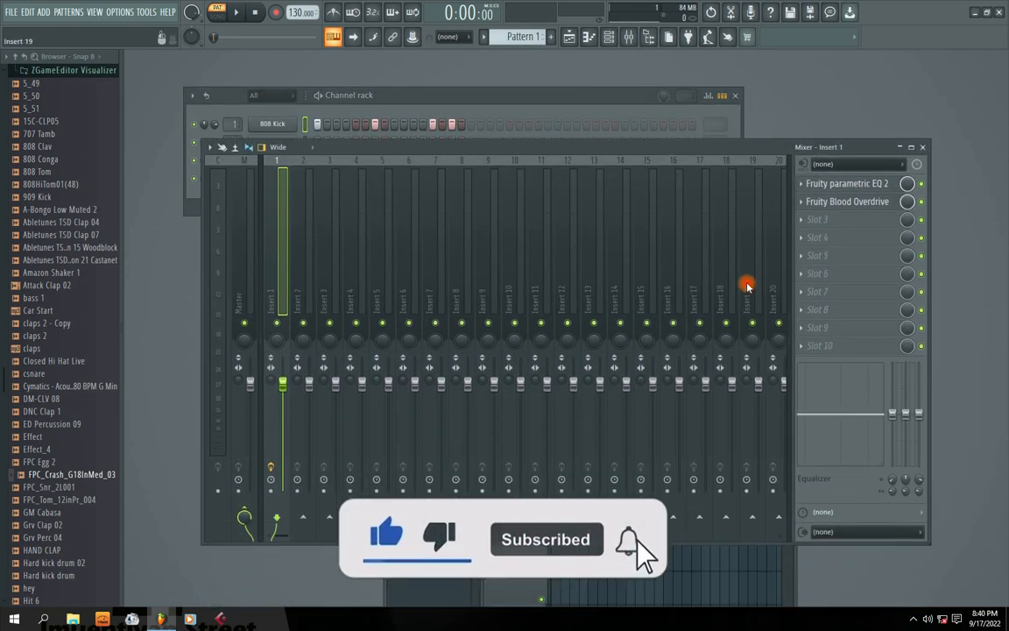
left_click(913, 618)
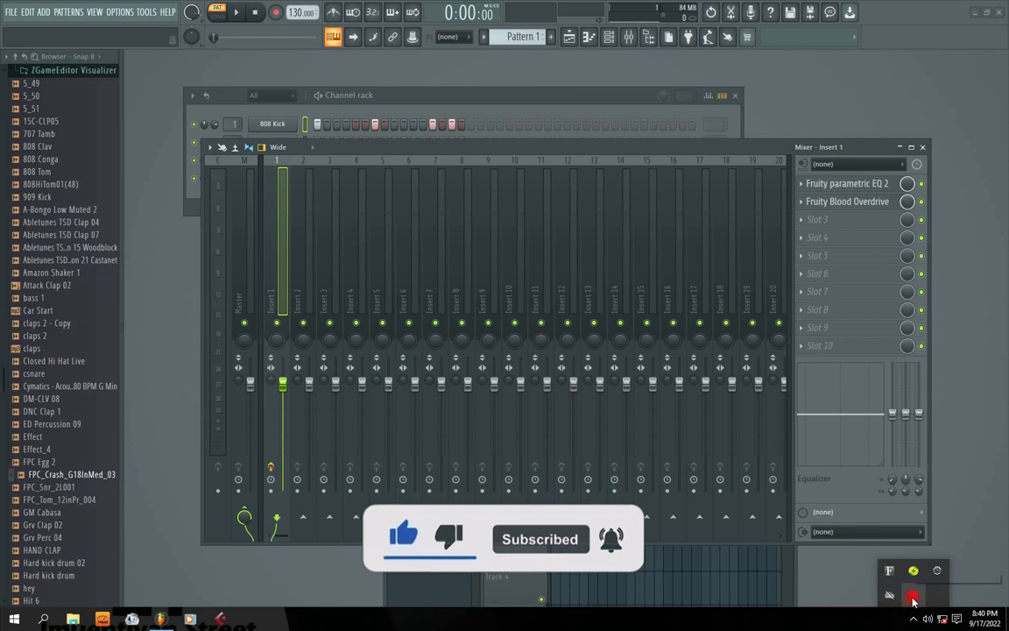